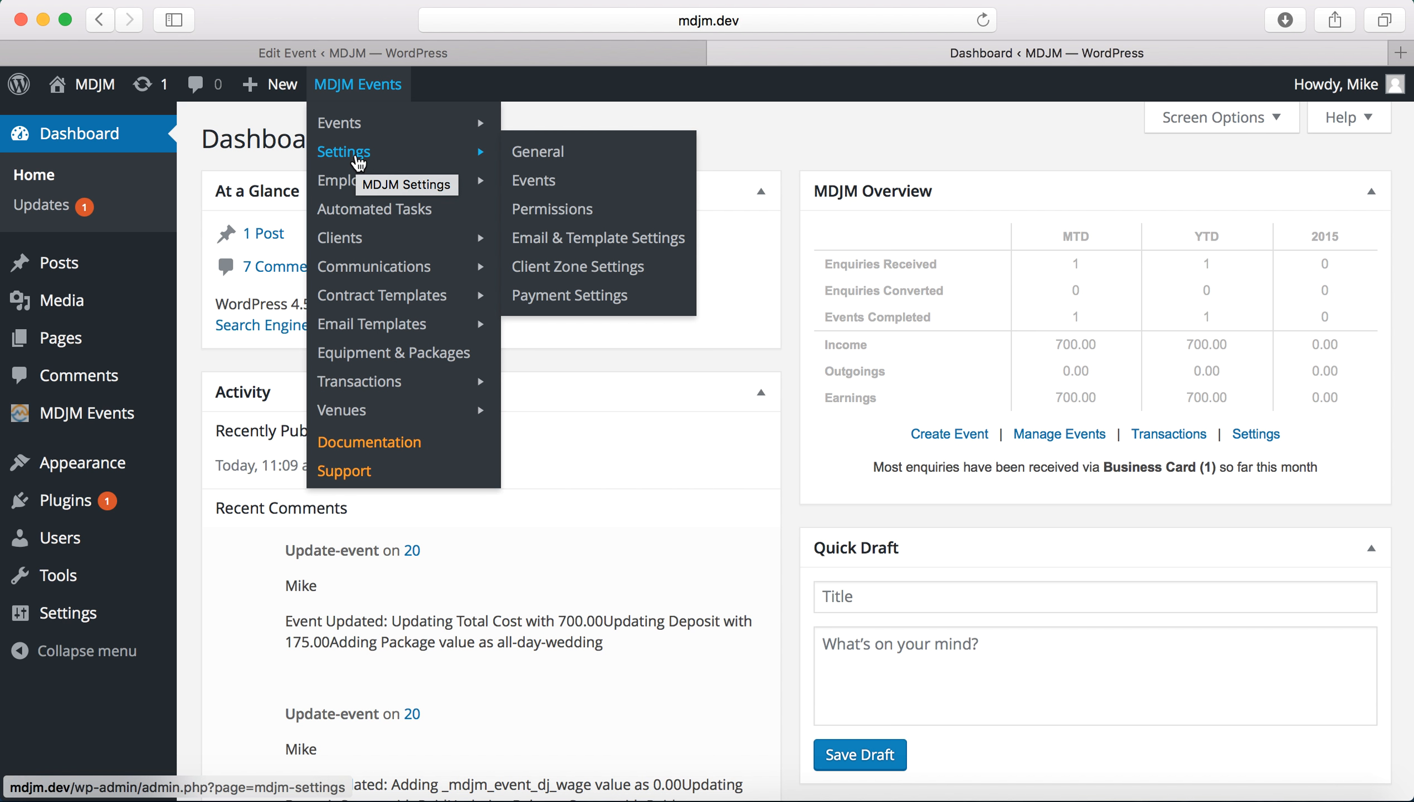
Open the employee payment settings of MDJM Events and review the enable, payment status and automatic pay options
{"action": "left_click", "coordinate": [570, 305]}
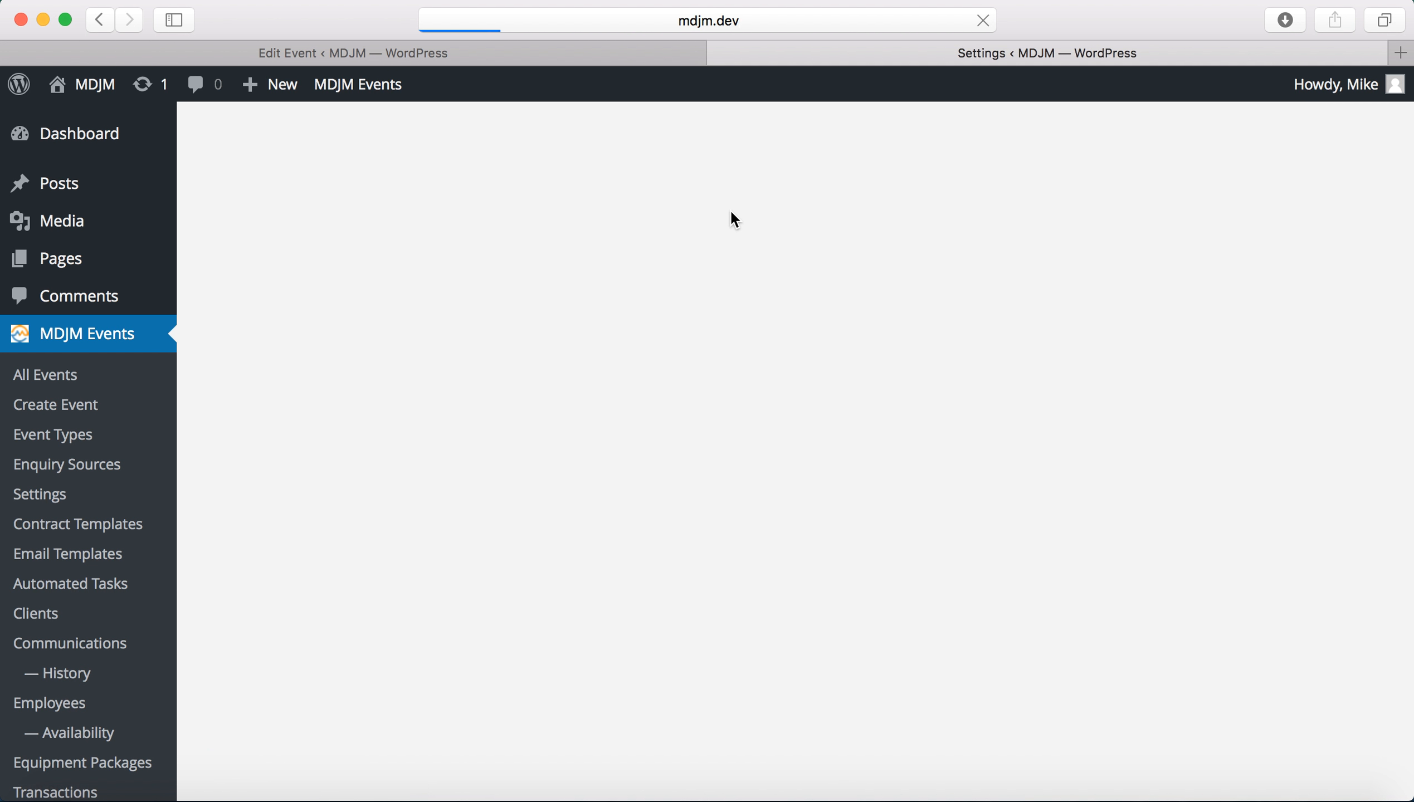
{"action": "left_click", "coordinate": [401, 189]}
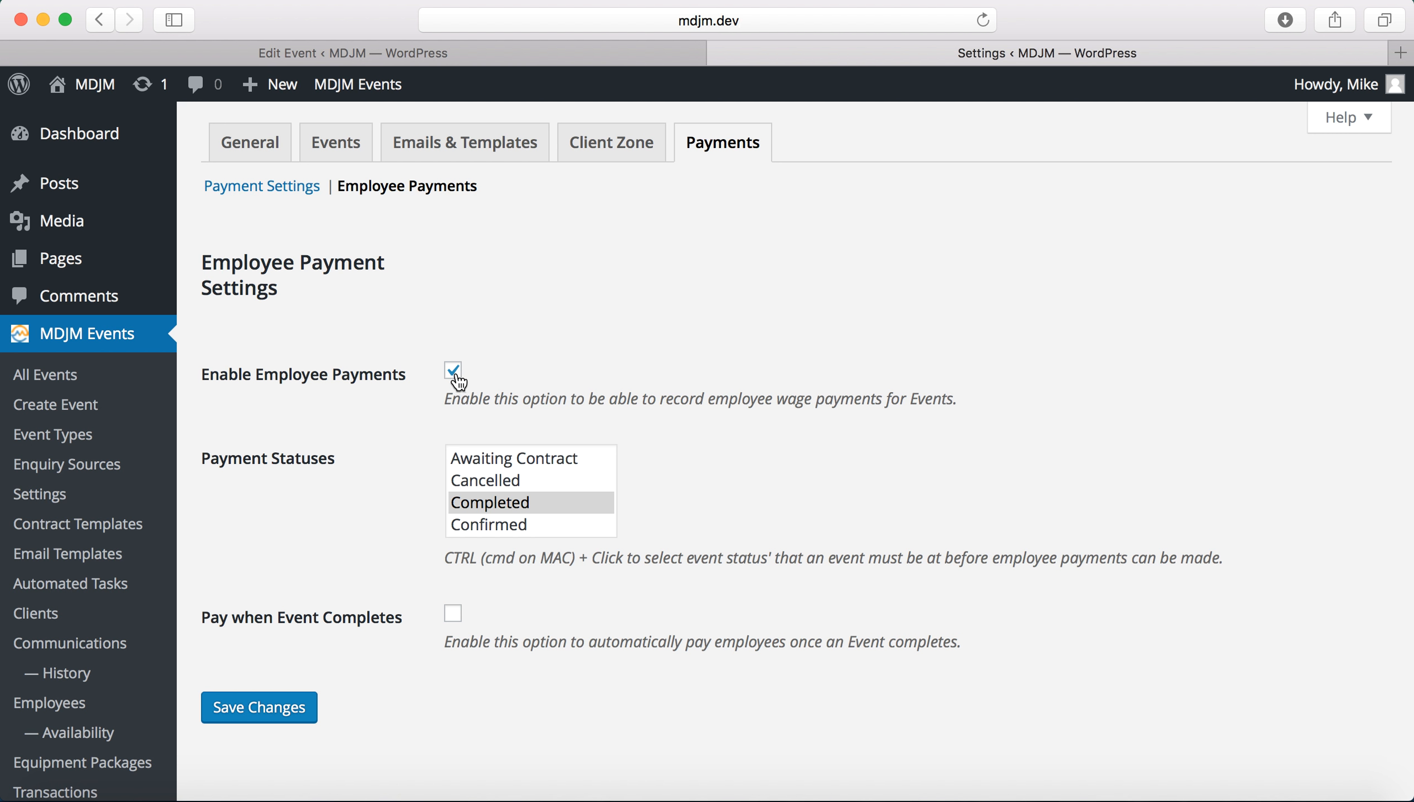
{"action": "scroll", "coordinate": [388, 419], "scroll_direction": "down", "scroll_amount": 3}
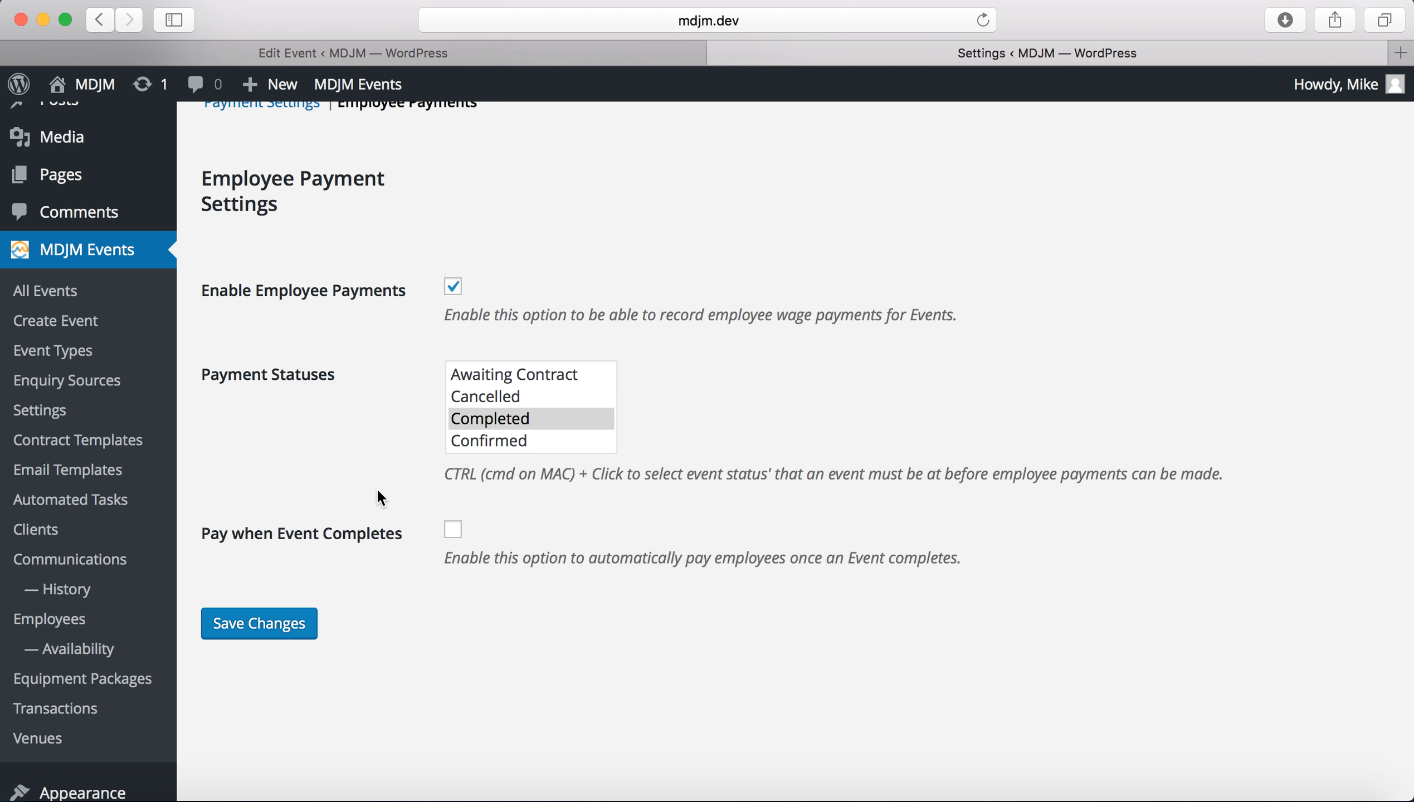
{"action": "scroll", "coordinate": [415, 231], "scroll_direction": "up", "scroll_amount": 3}
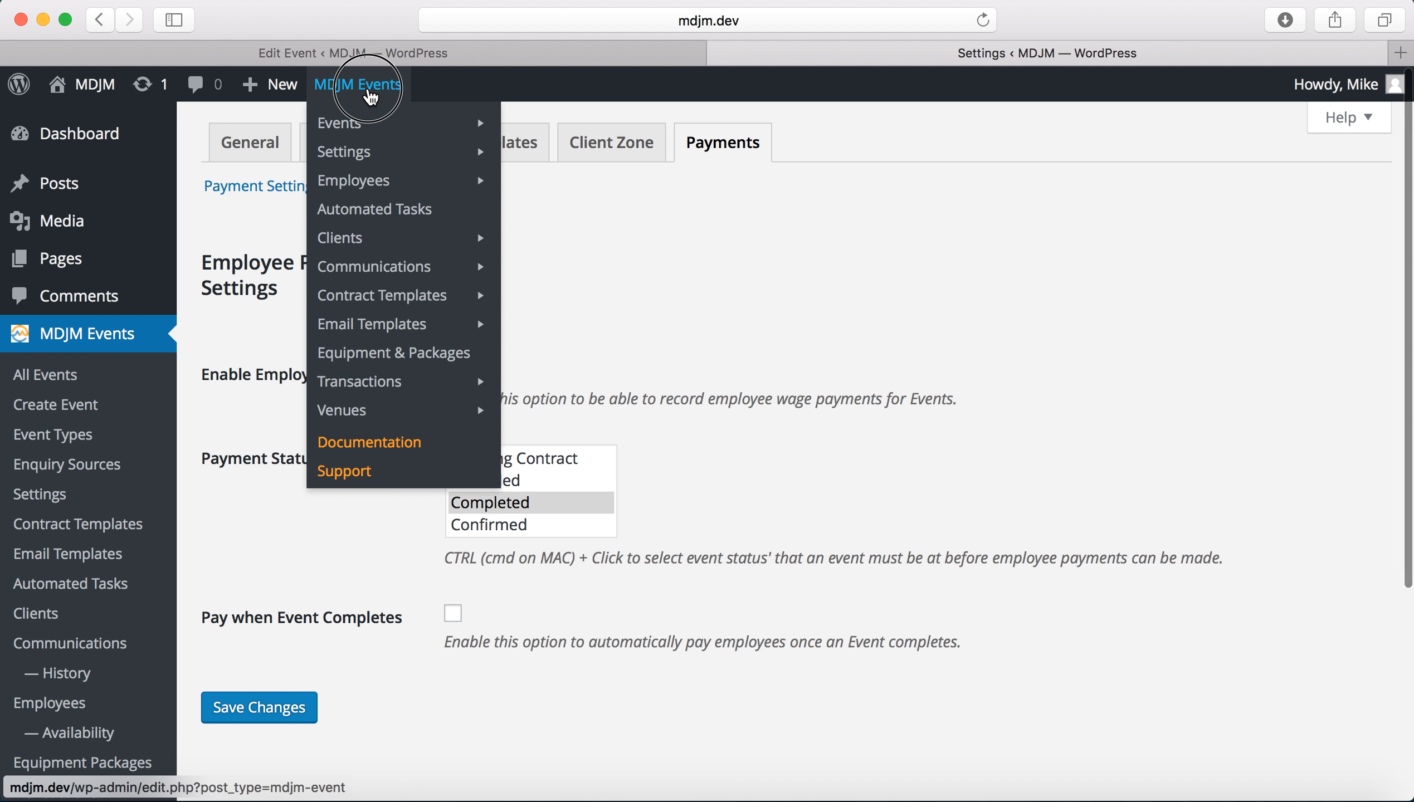
Open the 14 May 2016 wedding event for editing and go to its event employees section
{"action": "left_click", "coordinate": [369, 88]}
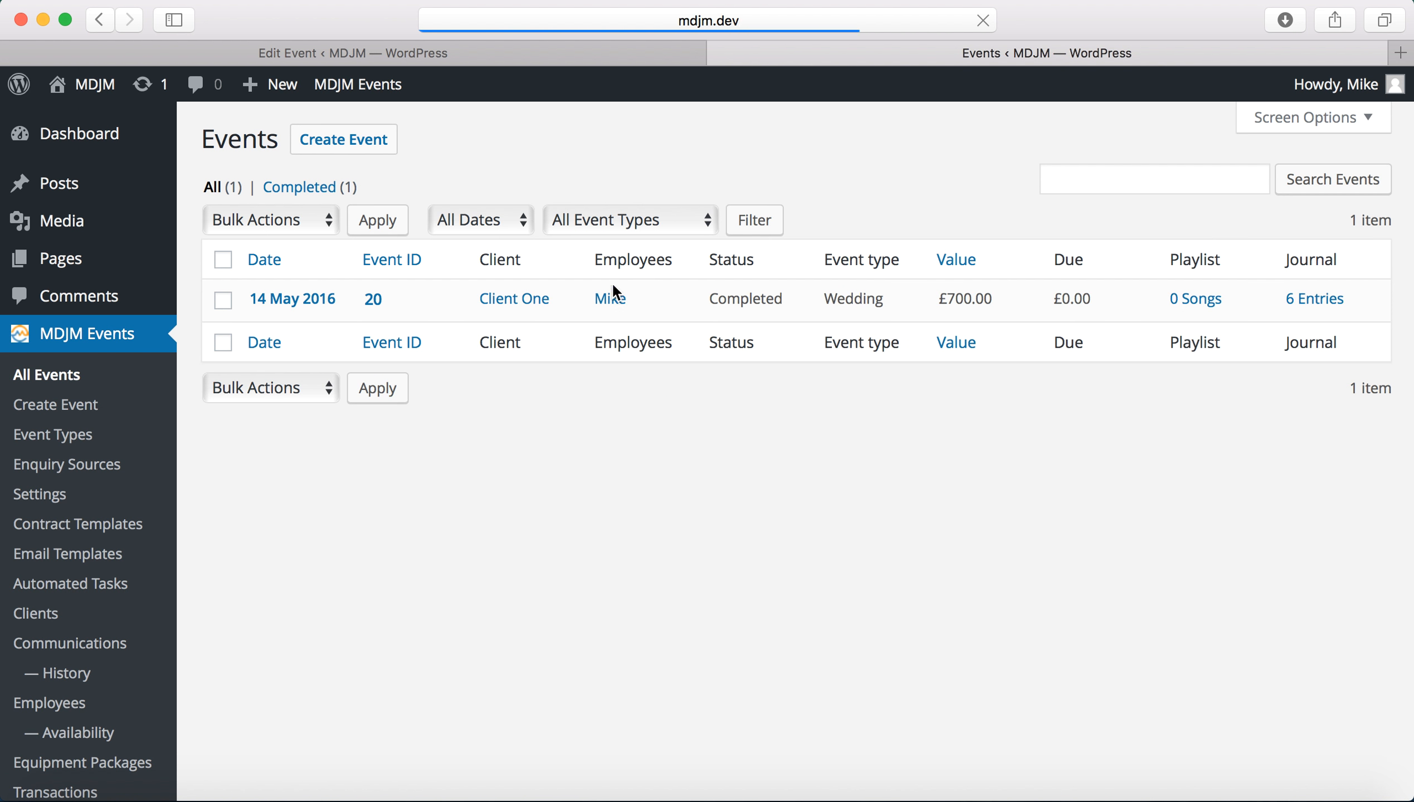
{"action": "left_click", "coordinate": [298, 303]}
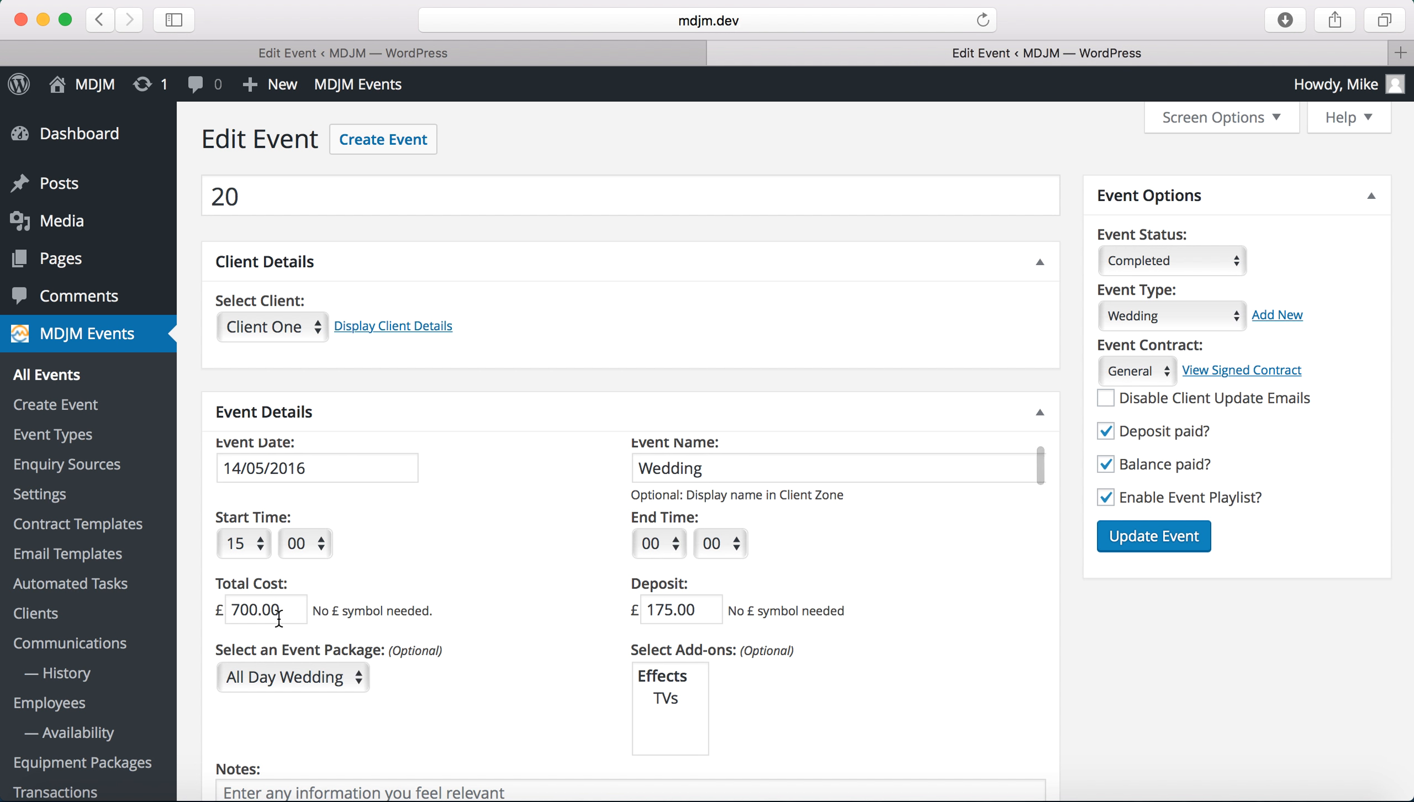
{"action": "scroll", "coordinate": [515, 712], "scroll_direction": "down", "scroll_amount": 10}
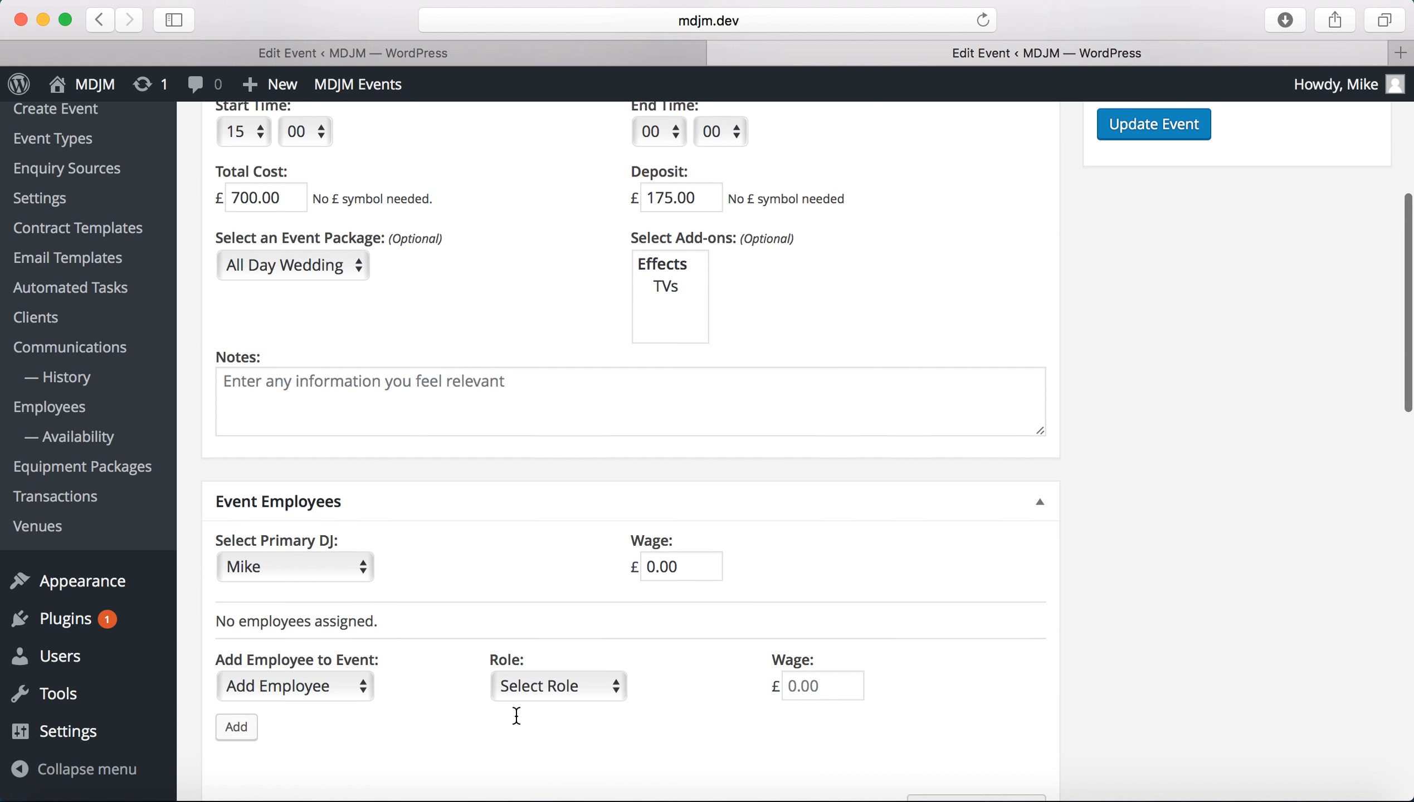
{"action": "scroll", "coordinate": [515, 712], "scroll_direction": "down", "scroll_amount": 1}
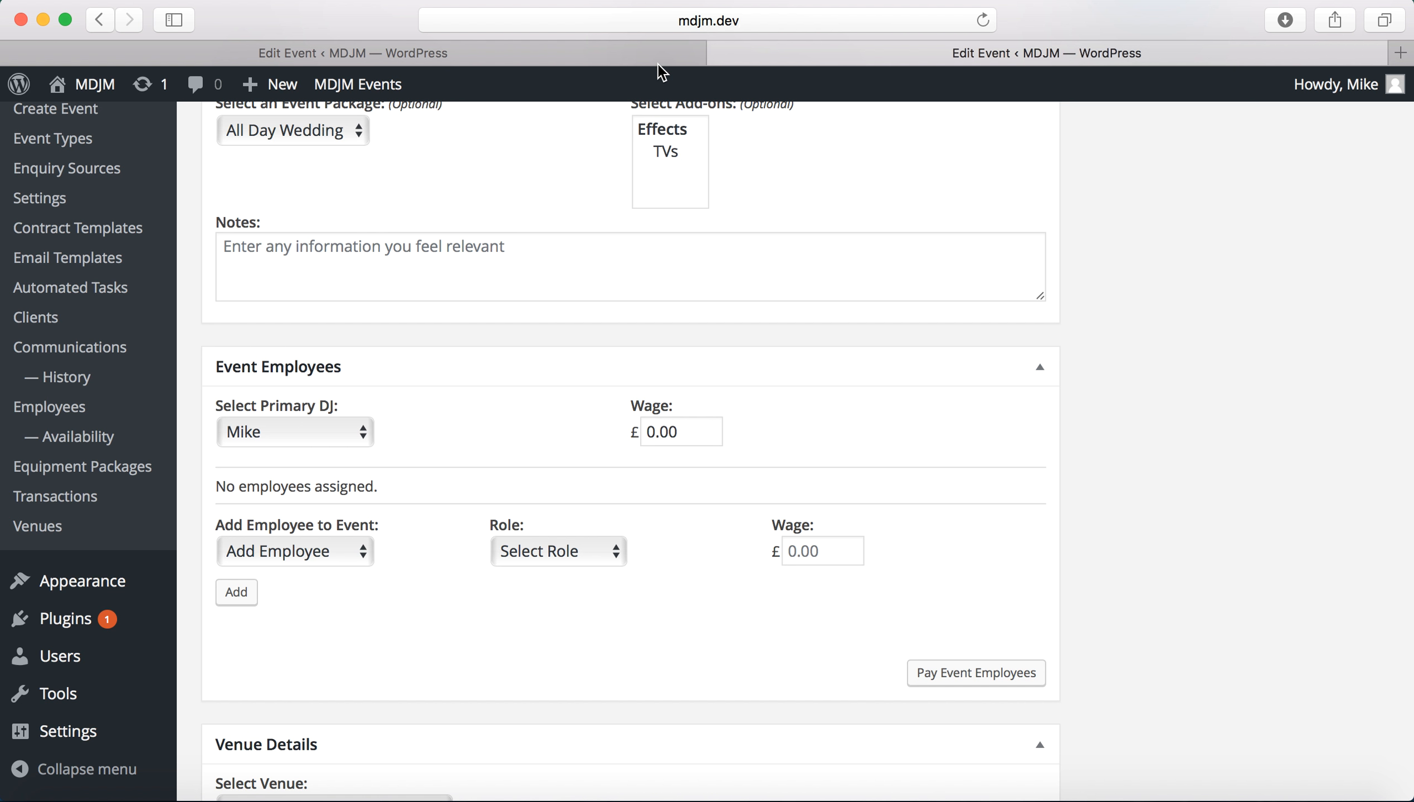
Check the MDJM Events transactions list for the payments recorded against the event
{"action": "scroll", "coordinate": [659, 68], "scroll_direction": "up", "scroll_amount": 2}
{"action": "mouse_move", "coordinate": [410, 89]}
{"action": "left_click", "coordinate": [397, 392]}
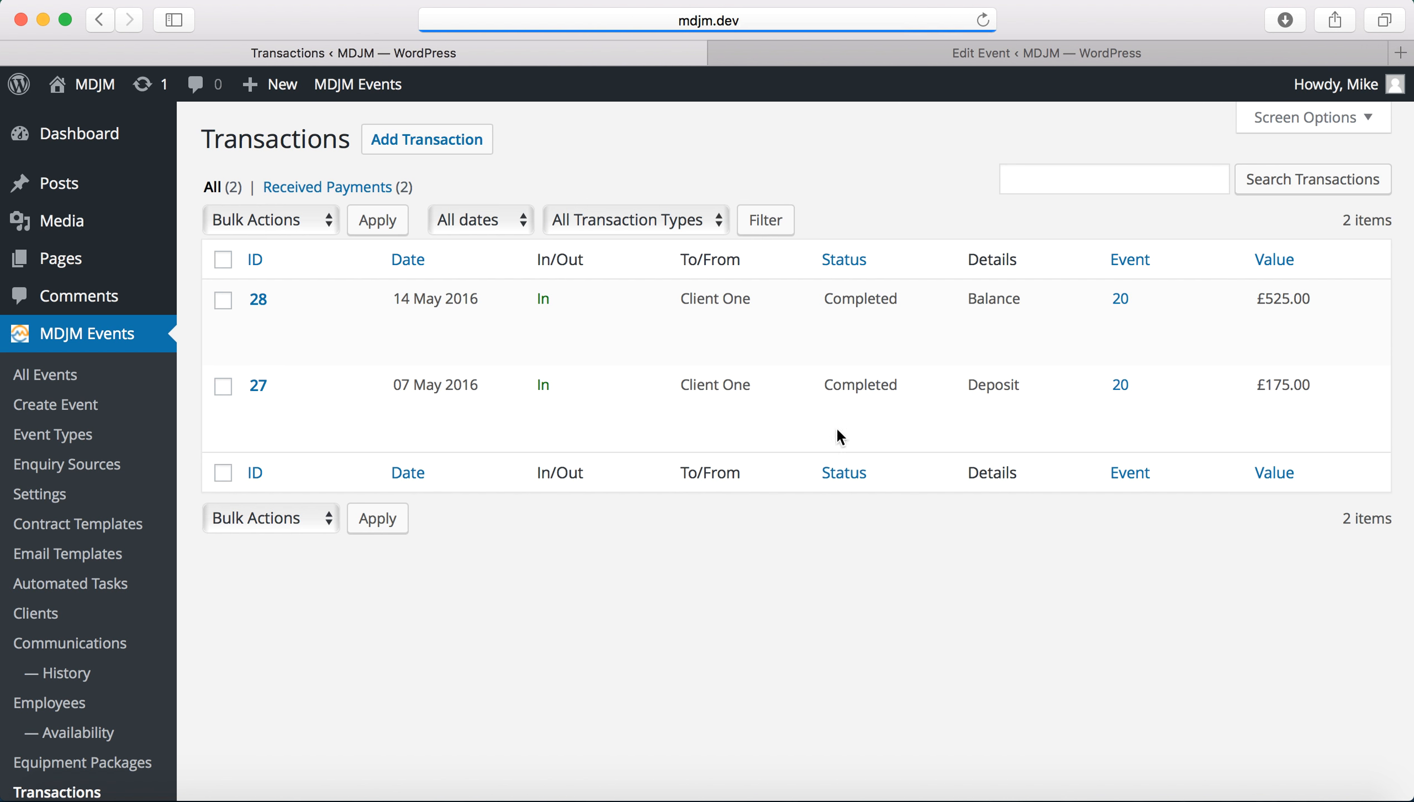
{"action": "mouse_move", "coordinate": [597, 376]}
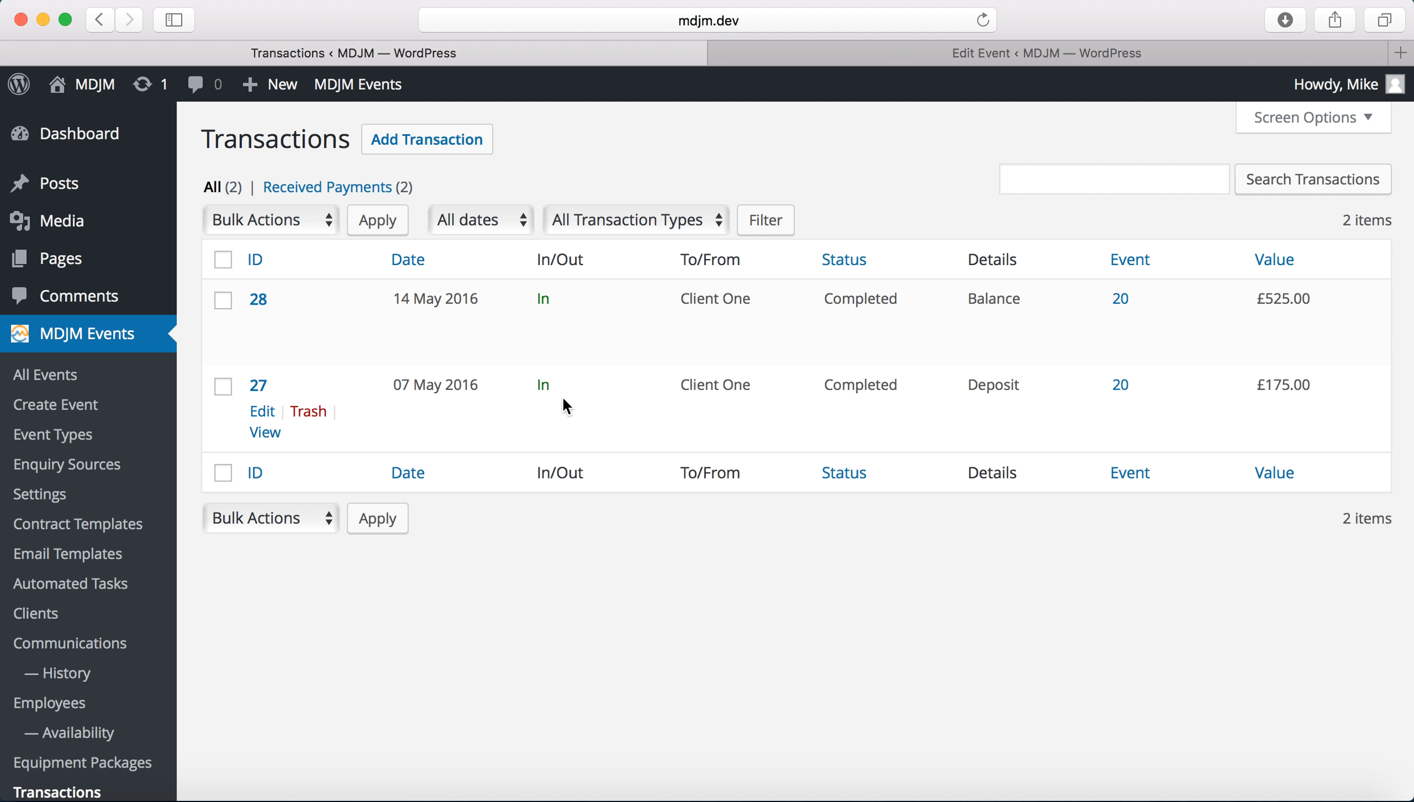
Set the primary DJ's wage to £250 in the wedding event and update the event
{"action": "left_click", "coordinate": [929, 55]}
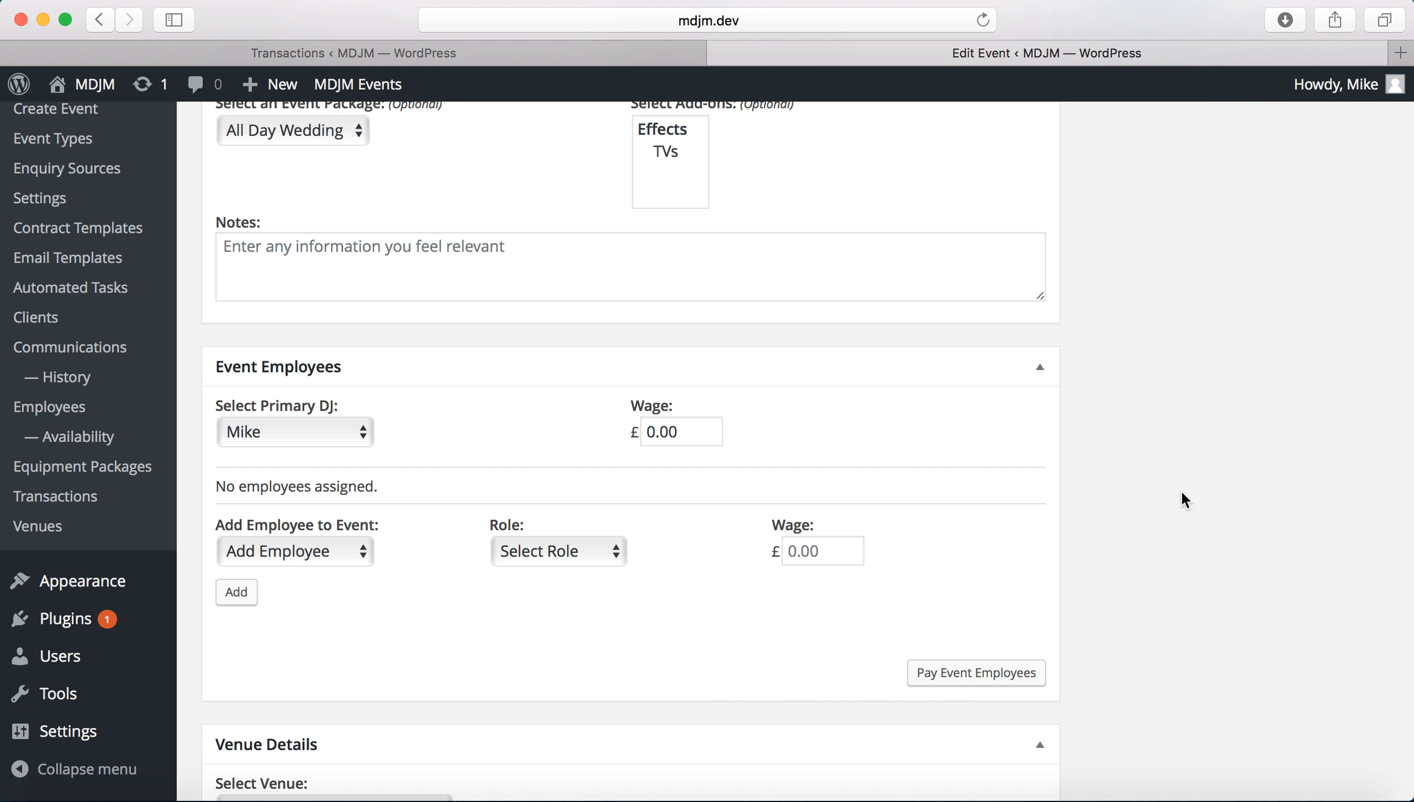
{"action": "scroll", "coordinate": [1173, 493], "scroll_direction": "down", "scroll_amount": 4}
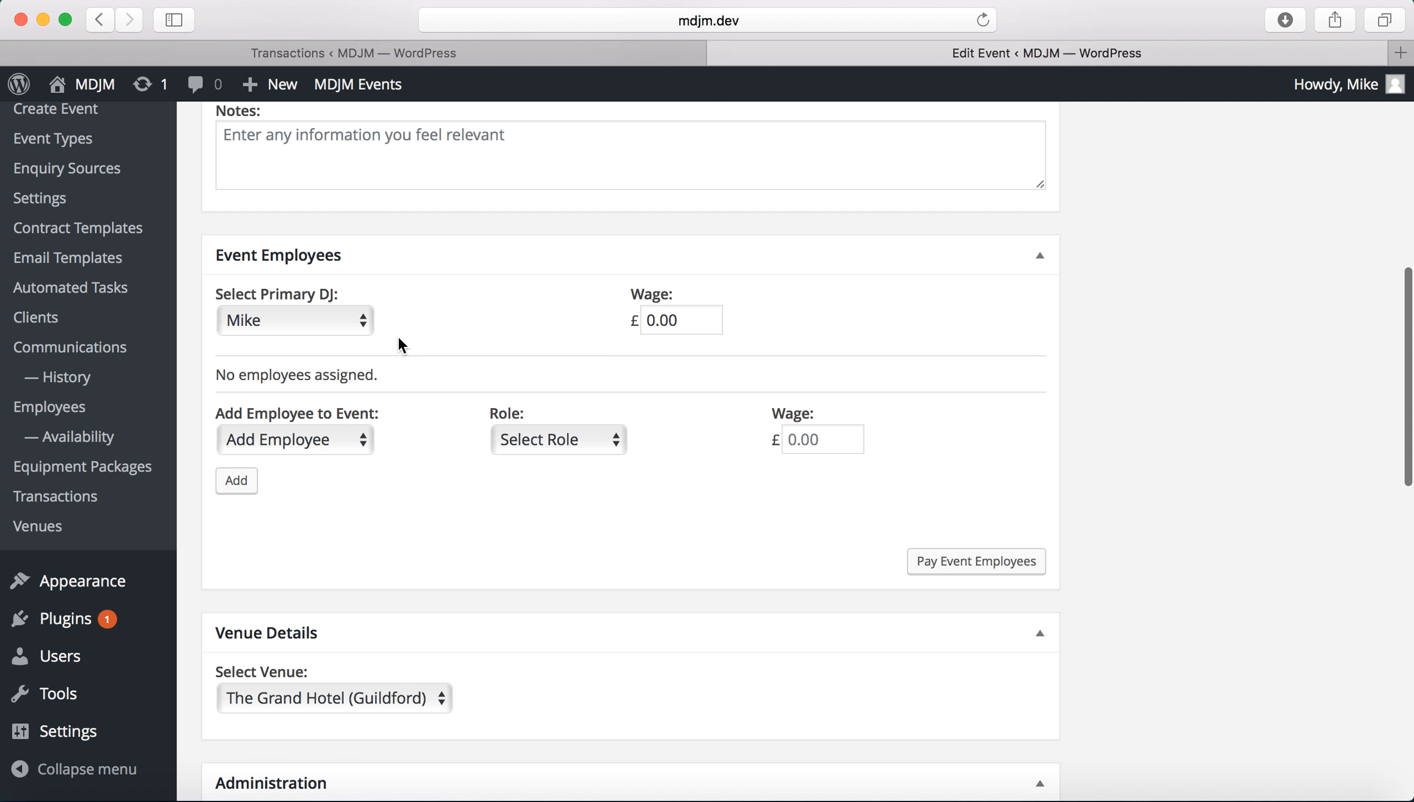
{"action": "left_click", "coordinate": [695, 319]}
{"action": "left_click_drag", "start_coordinate": [692, 319], "coordinate": [606, 318]}
{"action": "type", "text": "250"}
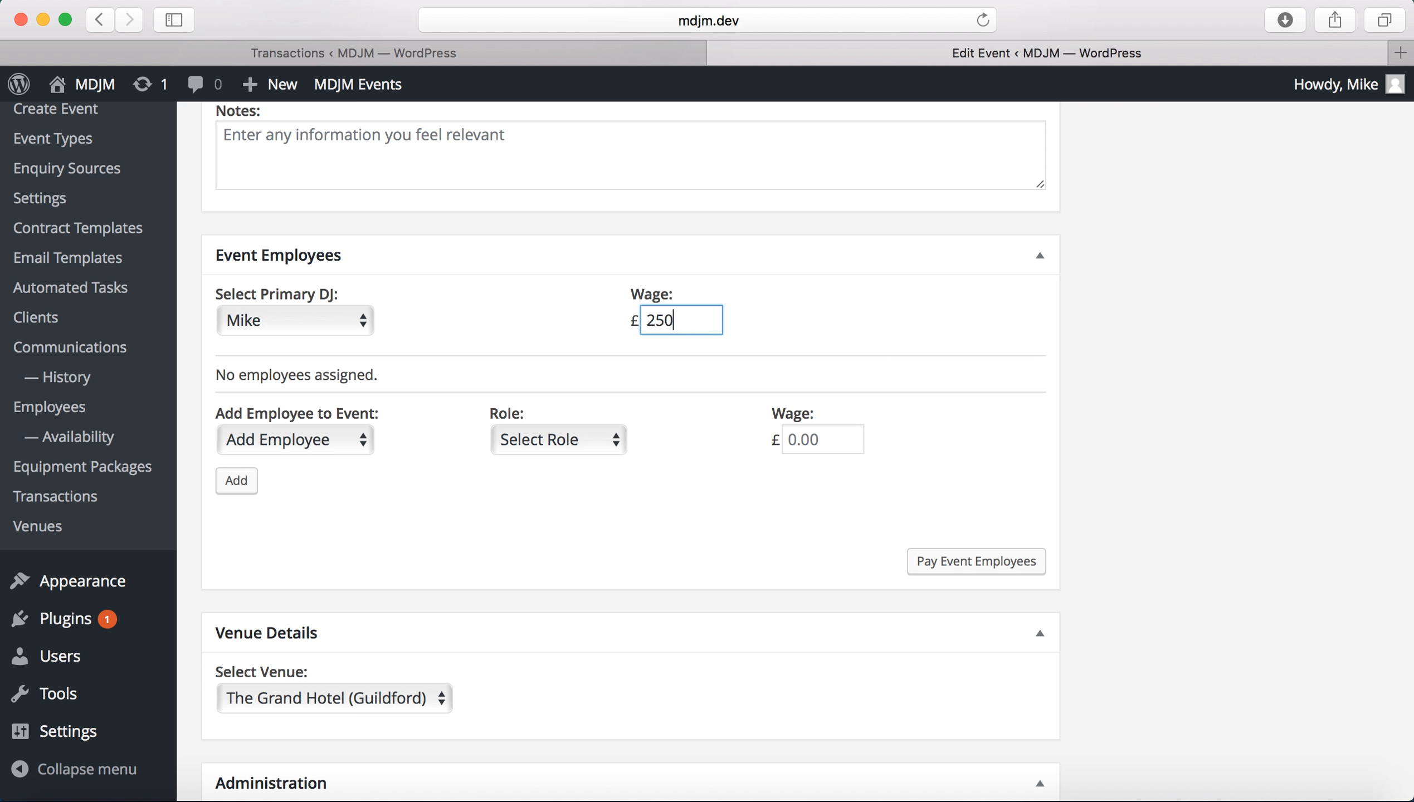
{"action": "key", "text": "Tab"}
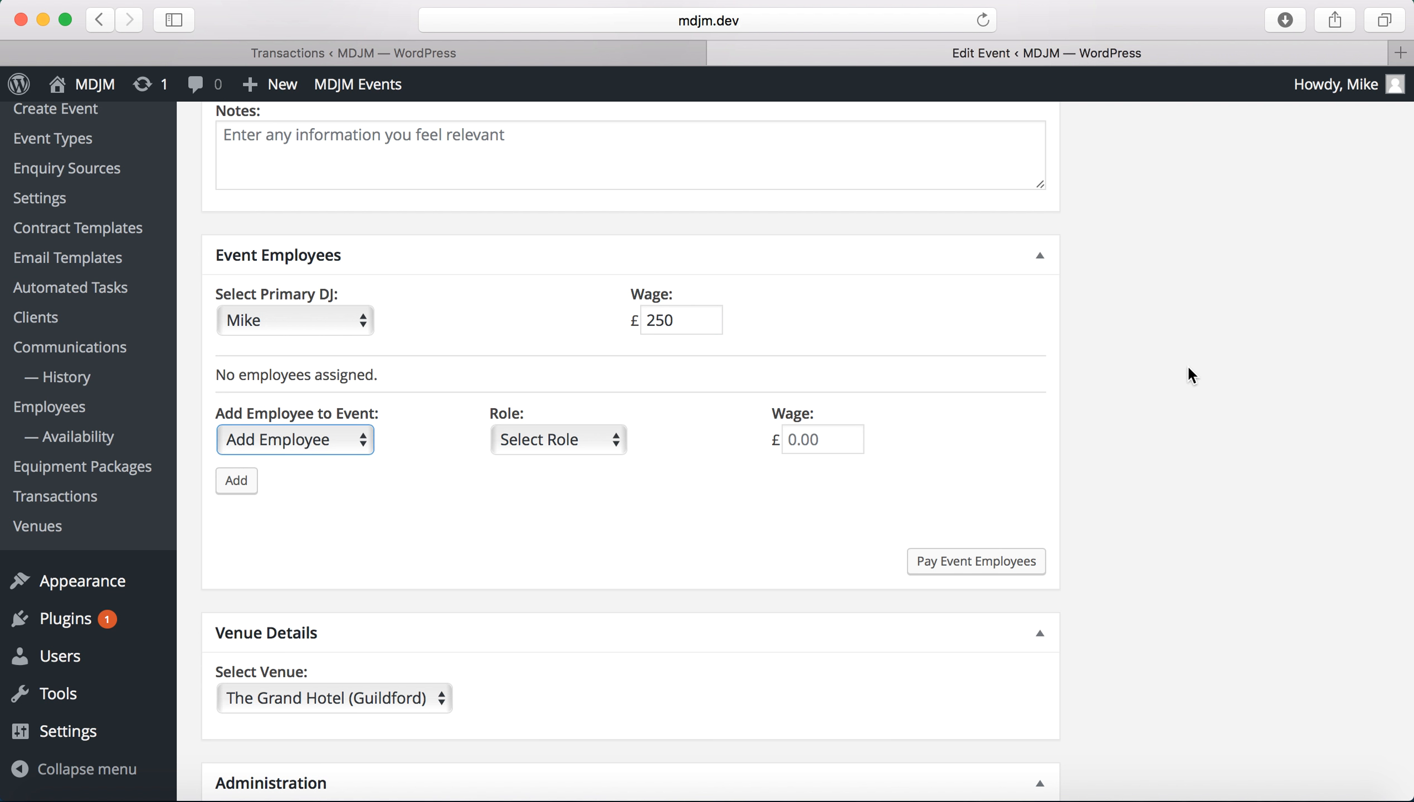
{"action": "scroll", "coordinate": [1189, 369], "scroll_direction": "up", "scroll_amount": 3}
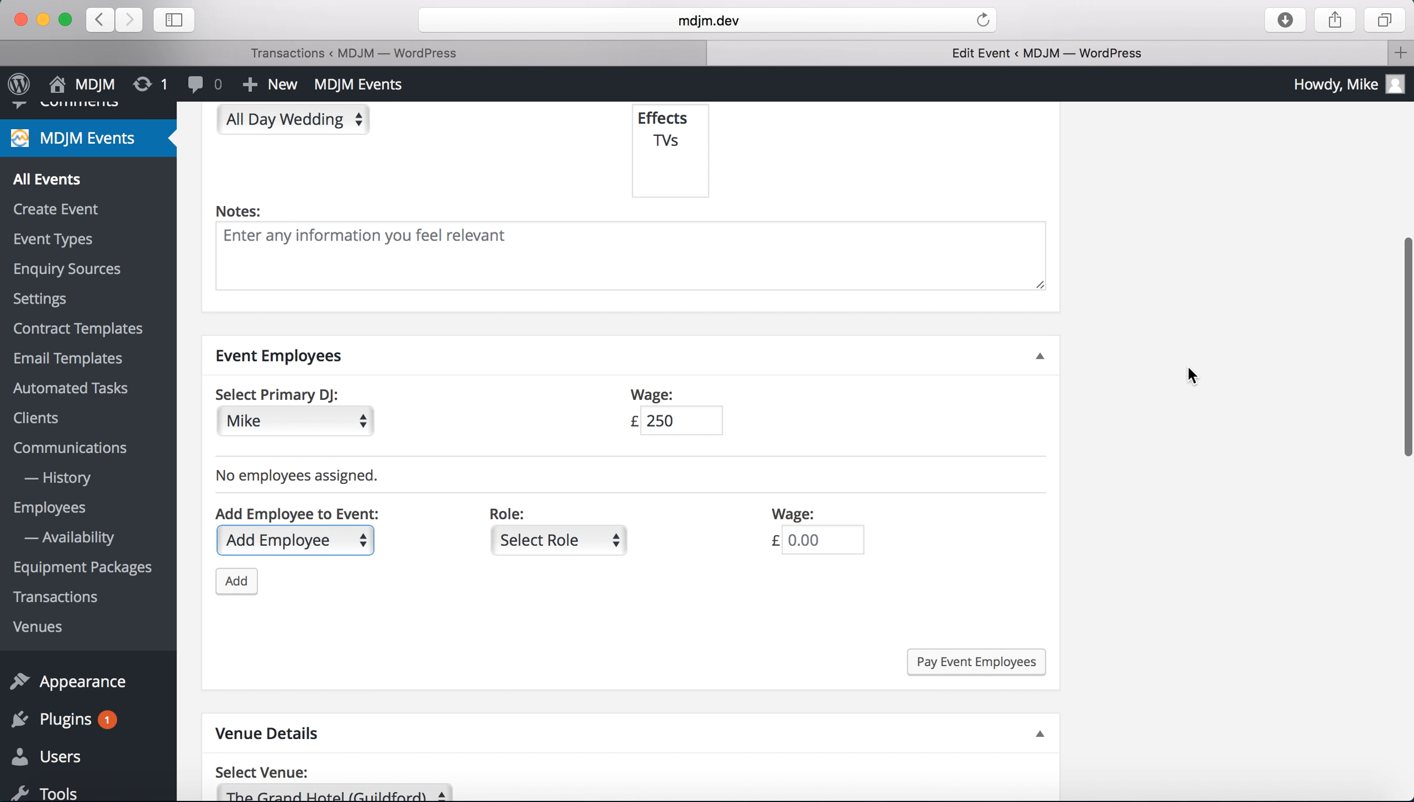
{"action": "scroll", "coordinate": [1187, 364], "scroll_direction": "up", "scroll_amount": 10}
{"action": "left_click", "coordinate": [1159, 451]}
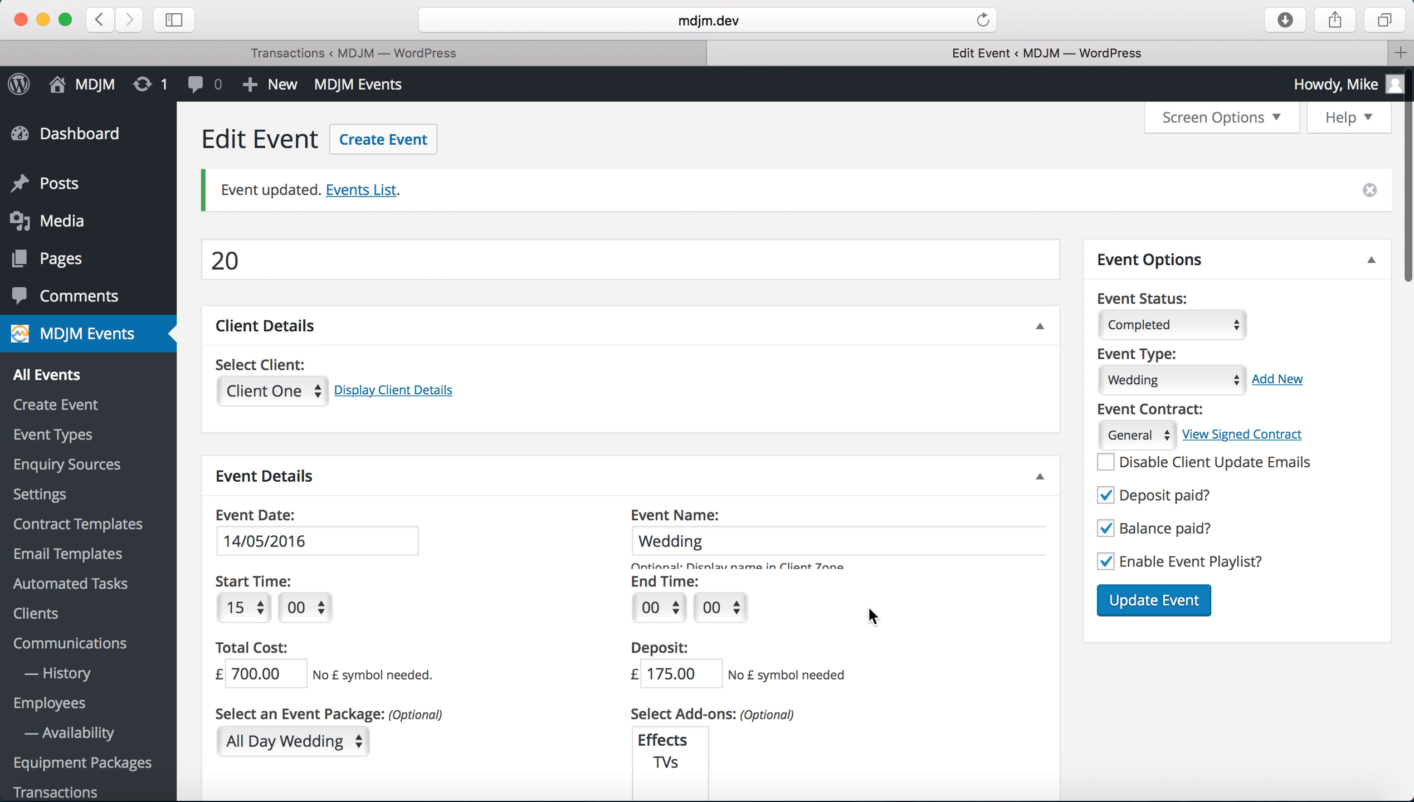
Add Employee One to the event as Photographer with a wage of £150
{"action": "scroll", "coordinate": [868, 606], "scroll_direction": "down", "scroll_amount": 10}
{"action": "scroll", "coordinate": [869, 607], "scroll_direction": "down", "scroll_amount": 2}
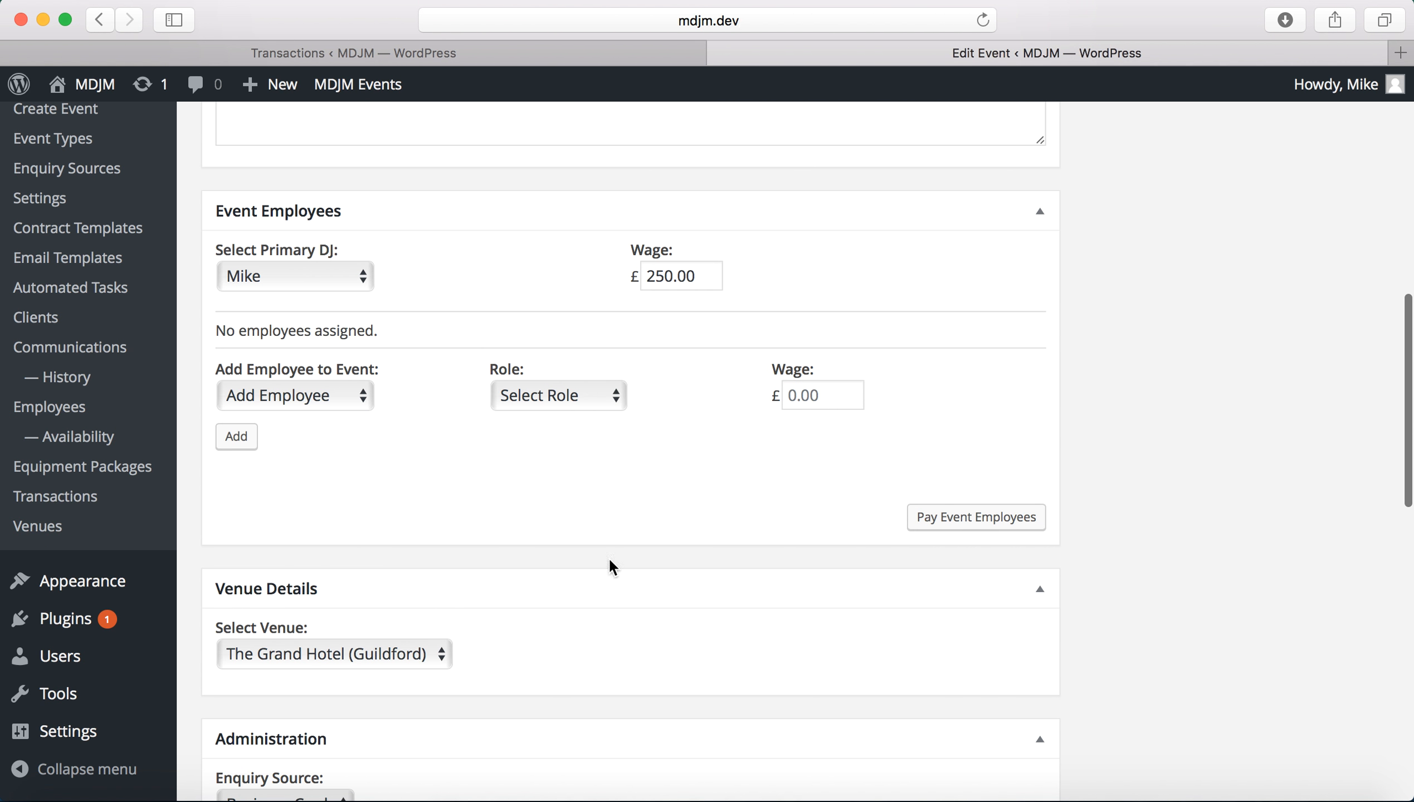
{"action": "left_click", "coordinate": [296, 396]}
{"action": "left_click", "coordinate": [309, 439]}
{"action": "left_click", "coordinate": [527, 394]}
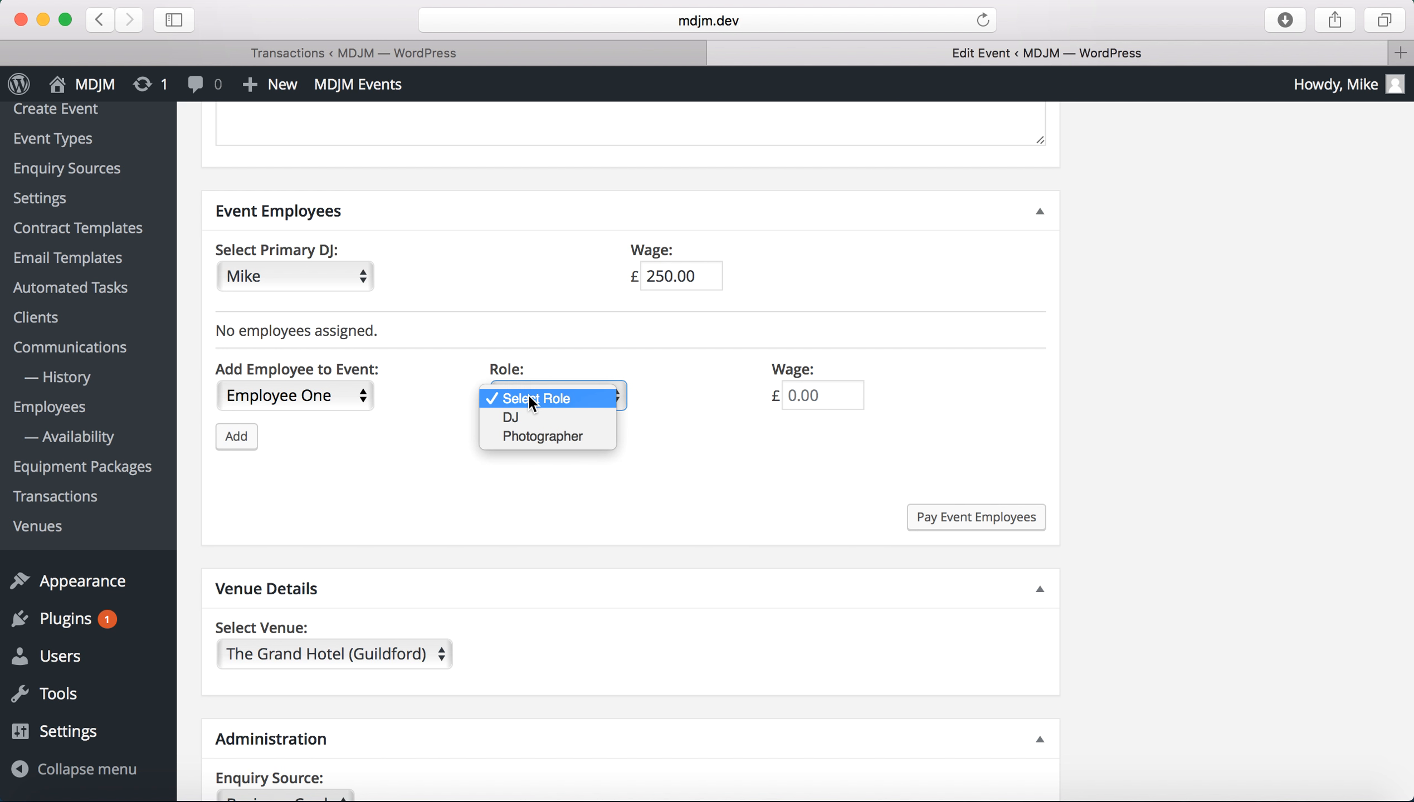
{"action": "left_click", "coordinate": [574, 433]}
{"action": "left_click", "coordinate": [800, 394]}
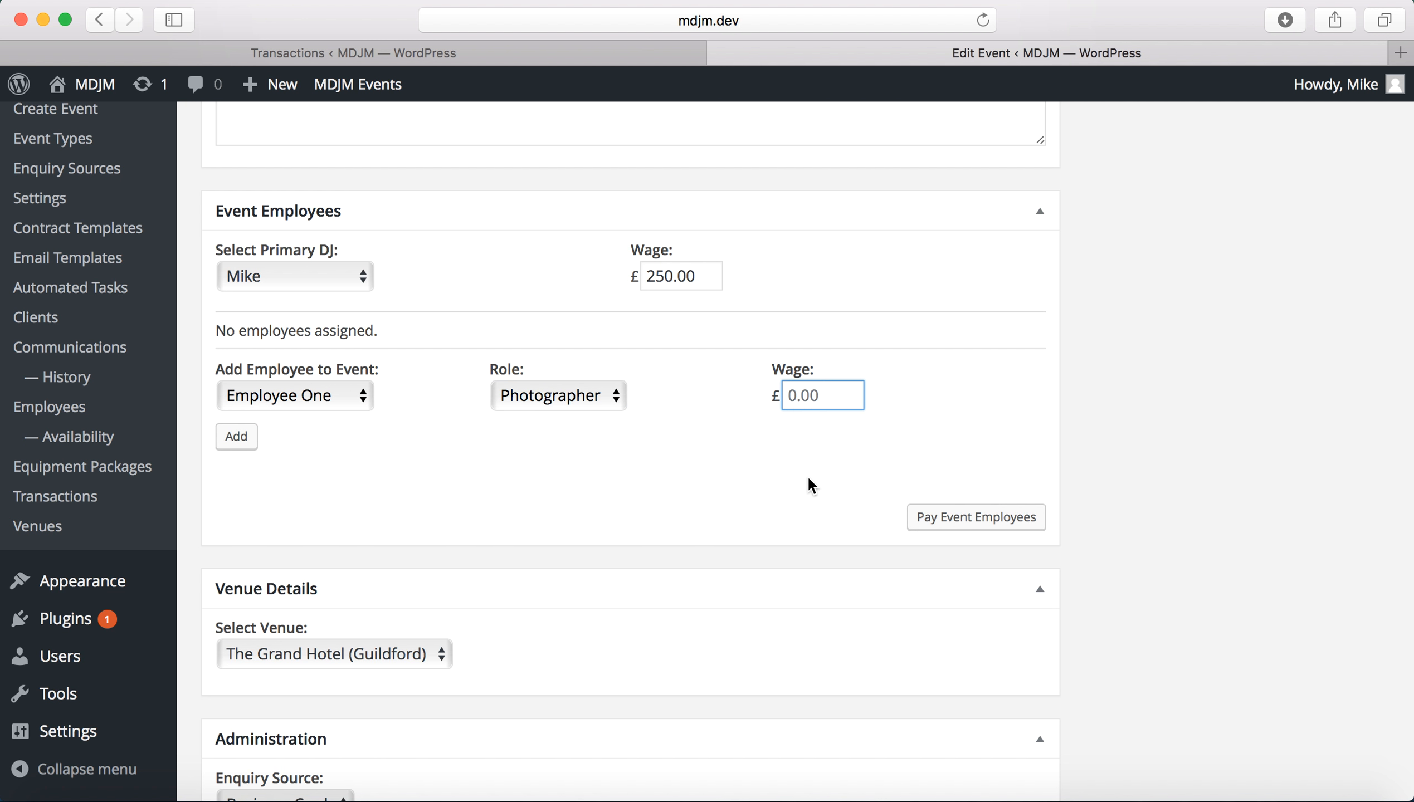
{"action": "type", "text": "150"}
{"action": "left_click", "coordinate": [235, 436]}
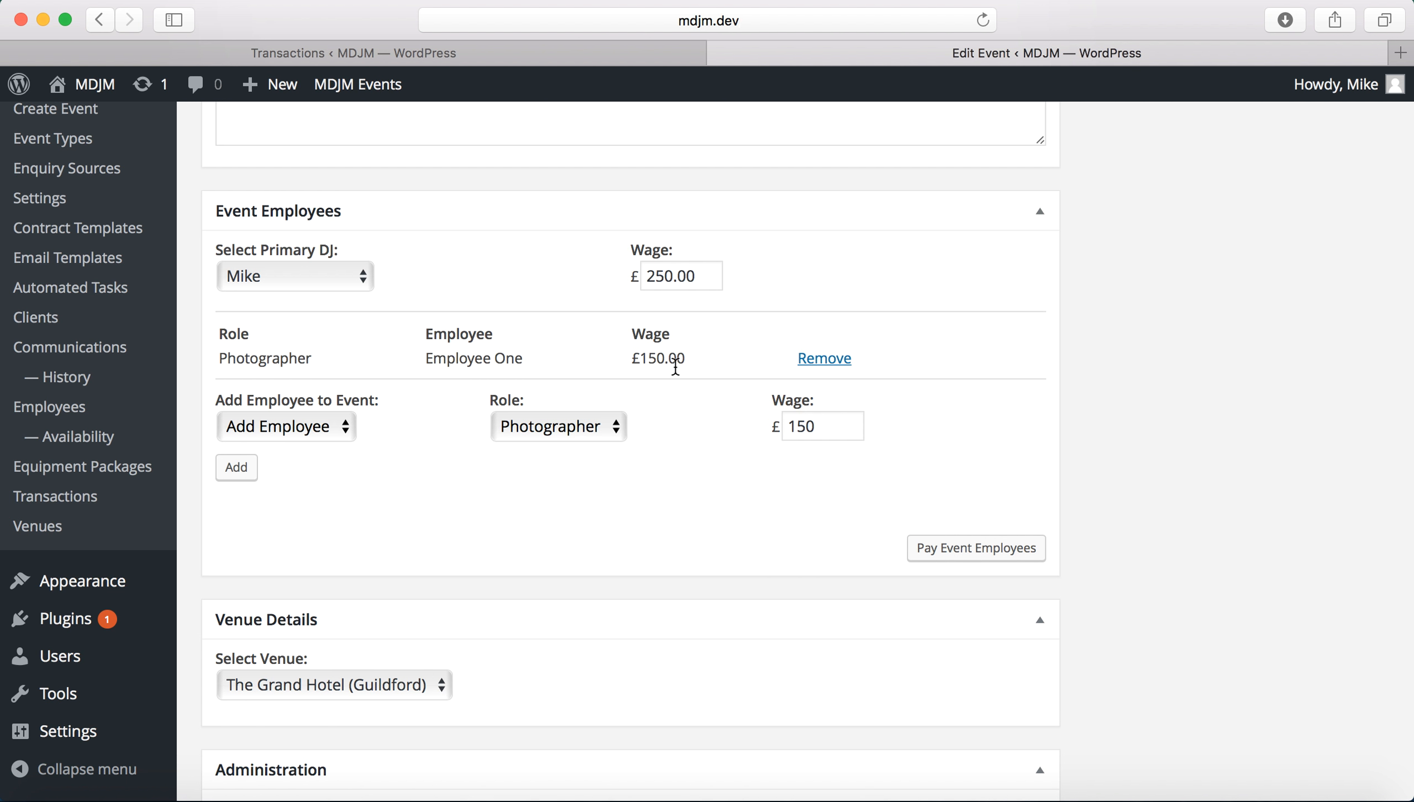
Reload the full transactions list to check the employee wage entries, and return to the event
{"action": "left_click", "coordinate": [581, 65]}
{"action": "left_click", "coordinate": [212, 189]}
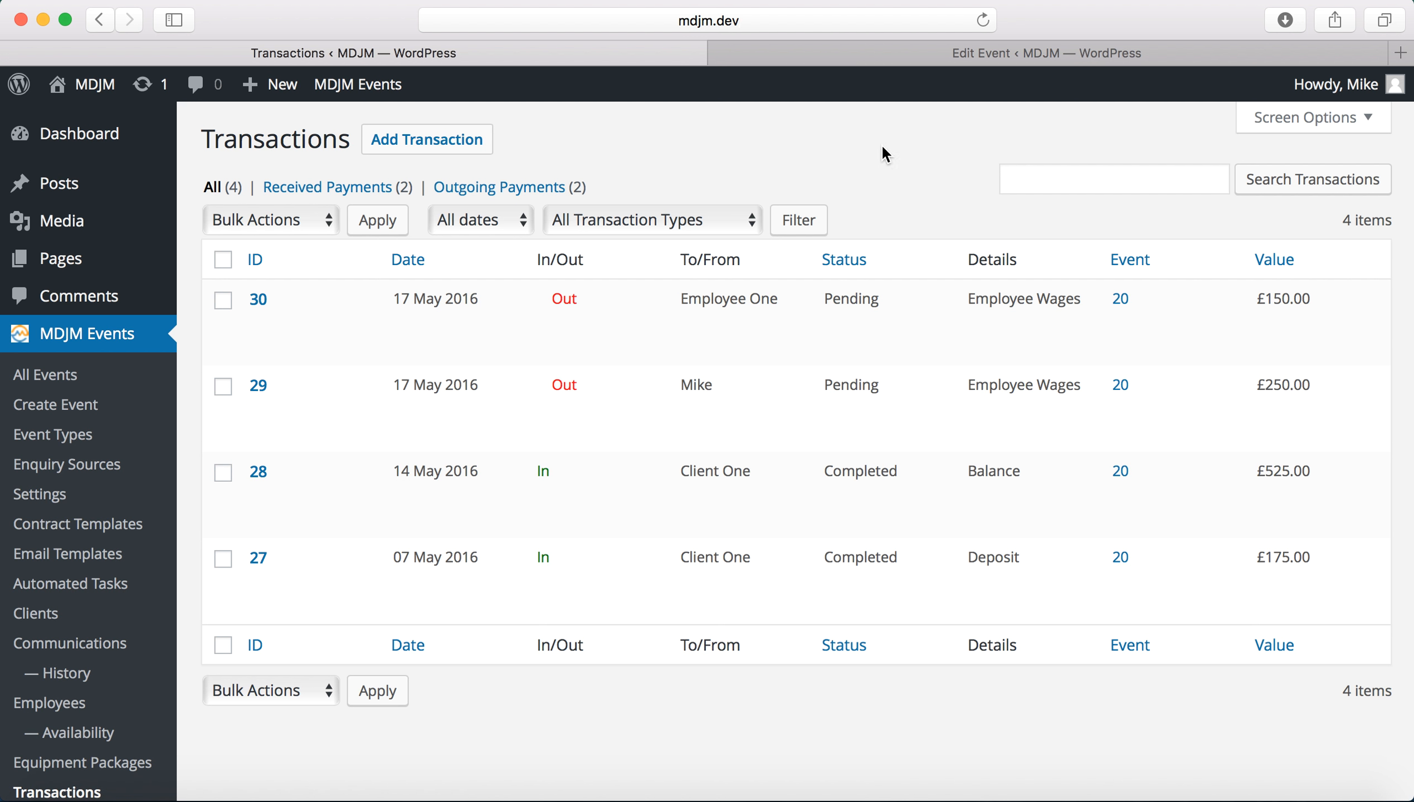
{"action": "left_click", "coordinate": [829, 57]}
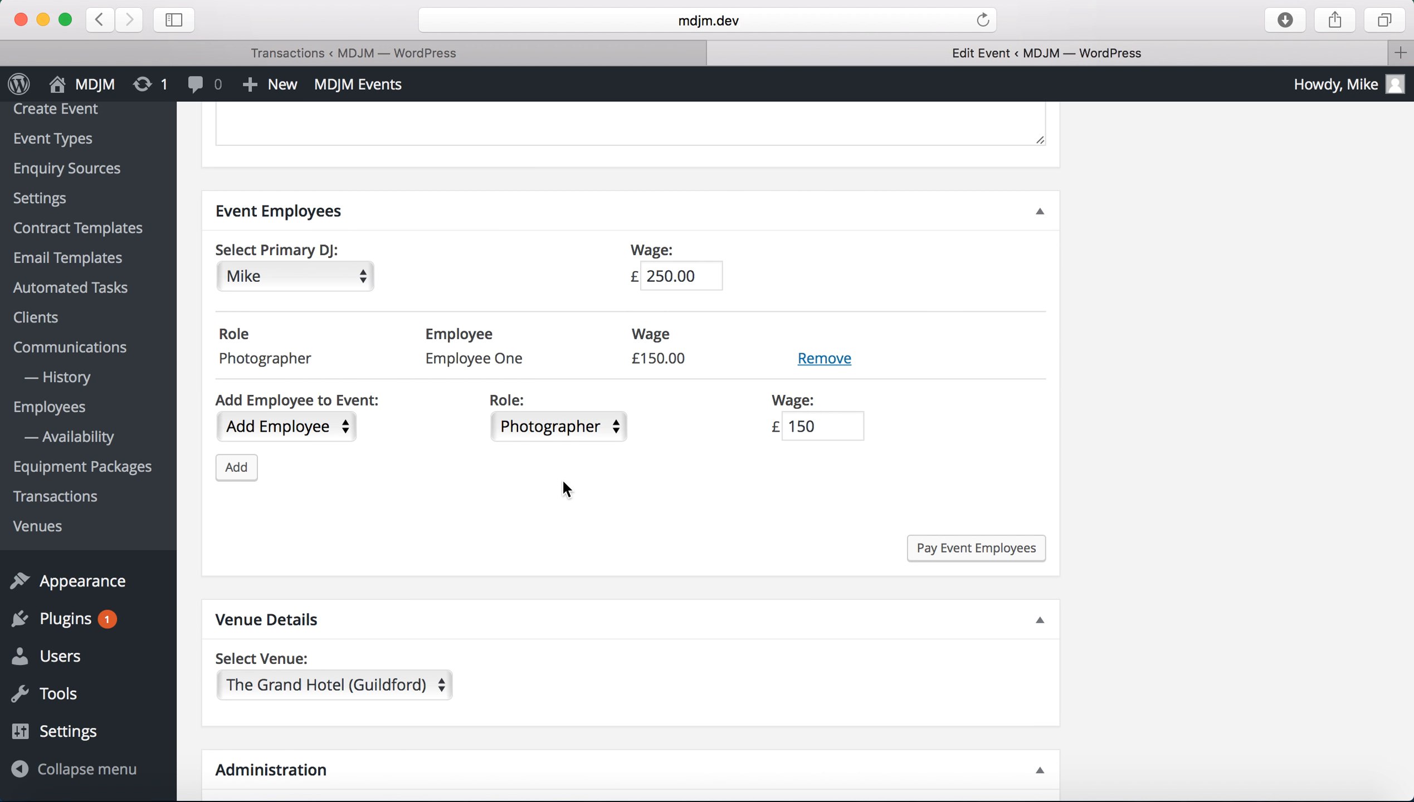
Inspect the primary DJ's wage and the selectable DJs, and compare them with the transactions list
{"action": "left_click", "coordinate": [703, 276]}
{"action": "left_click", "coordinate": [559, 274]}
{"action": "left_click", "coordinate": [364, 276]}
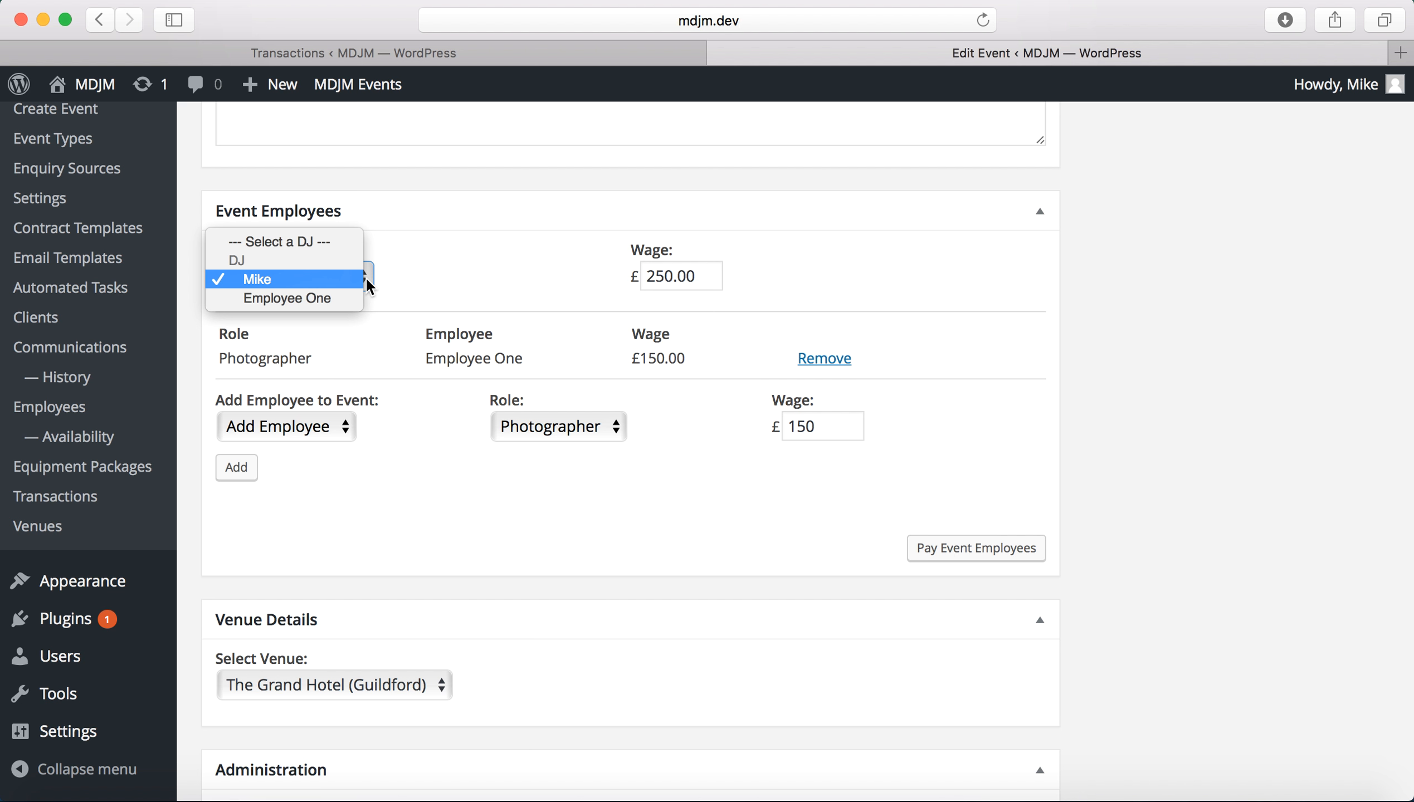
{"action": "left_click", "coordinate": [463, 277]}
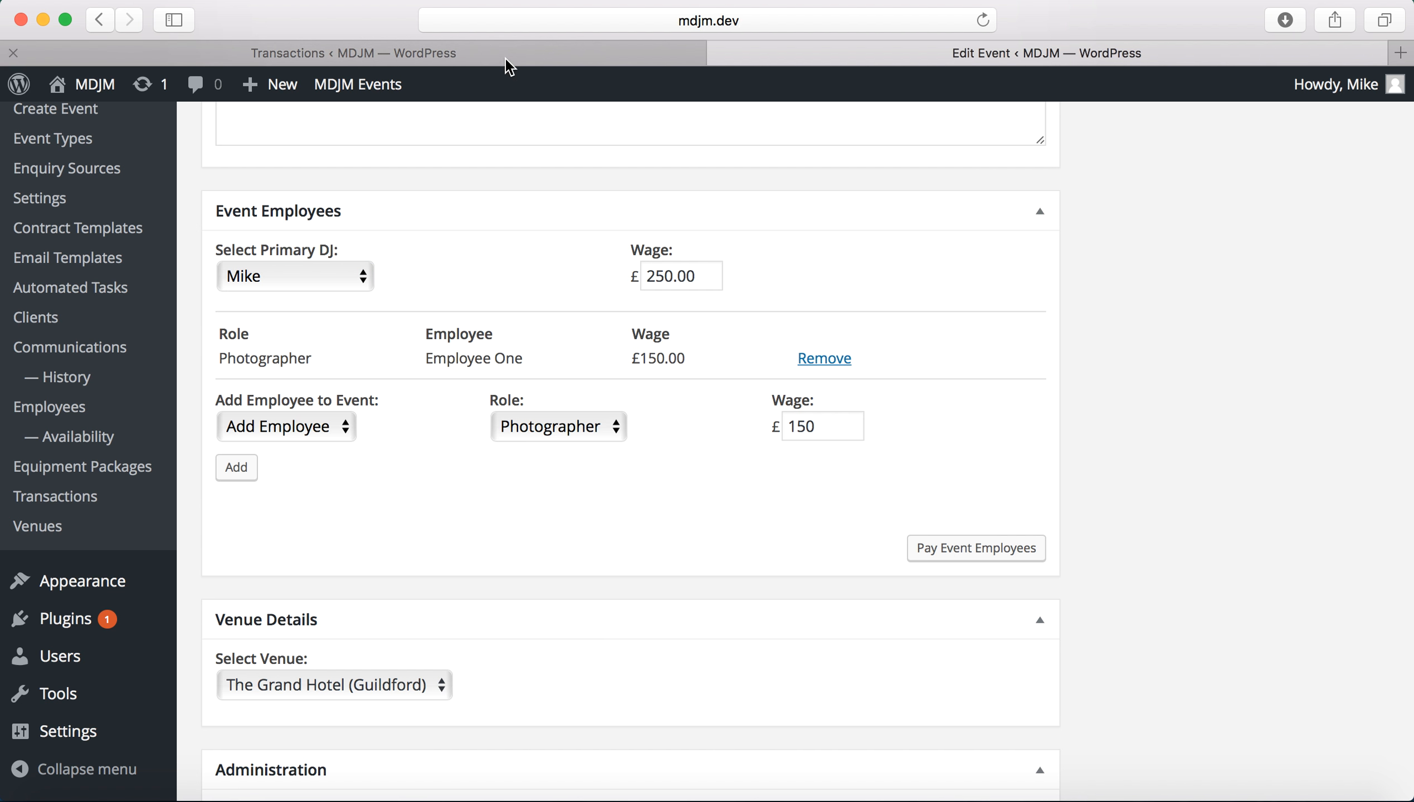
{"action": "left_click", "coordinate": [505, 58]}
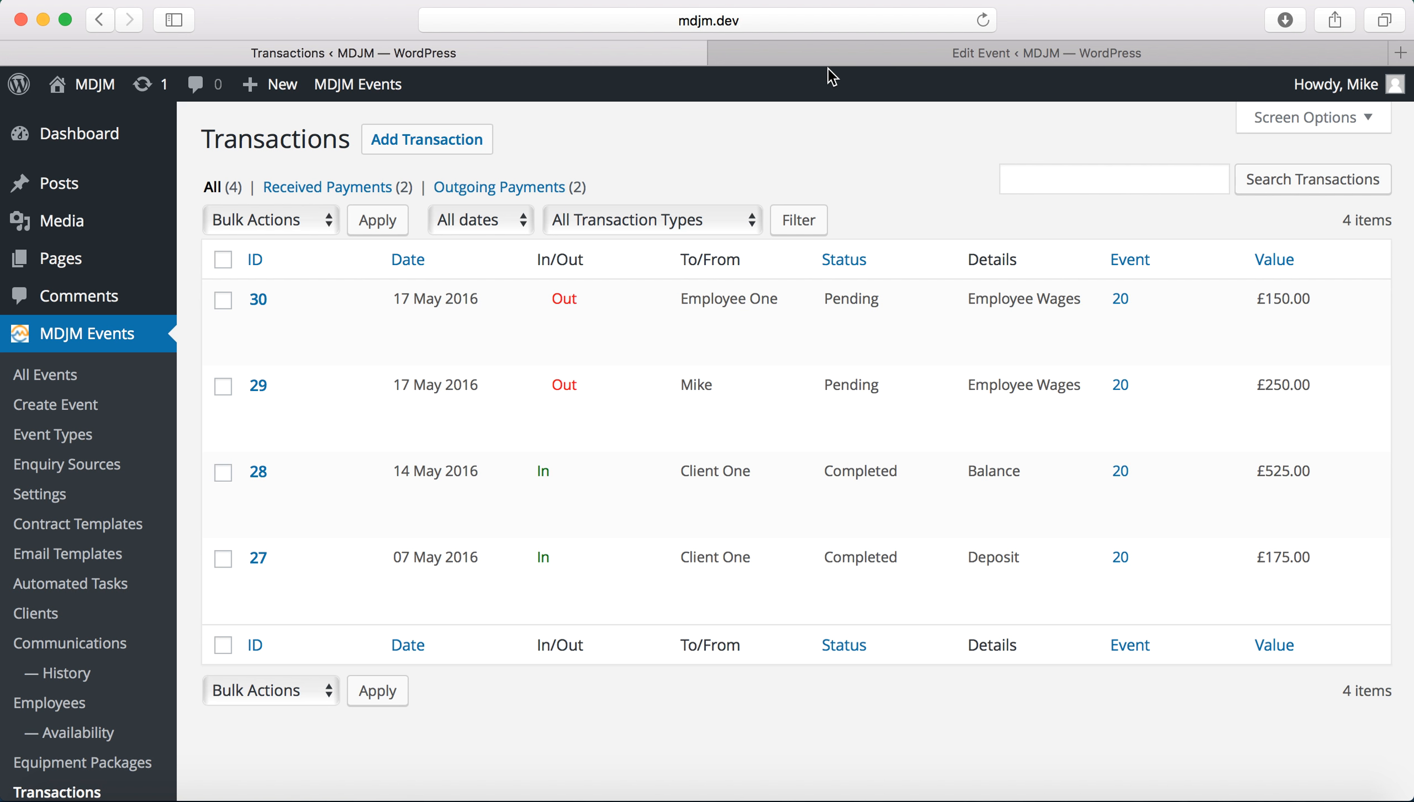
{"action": "left_click", "coordinate": [846, 60]}
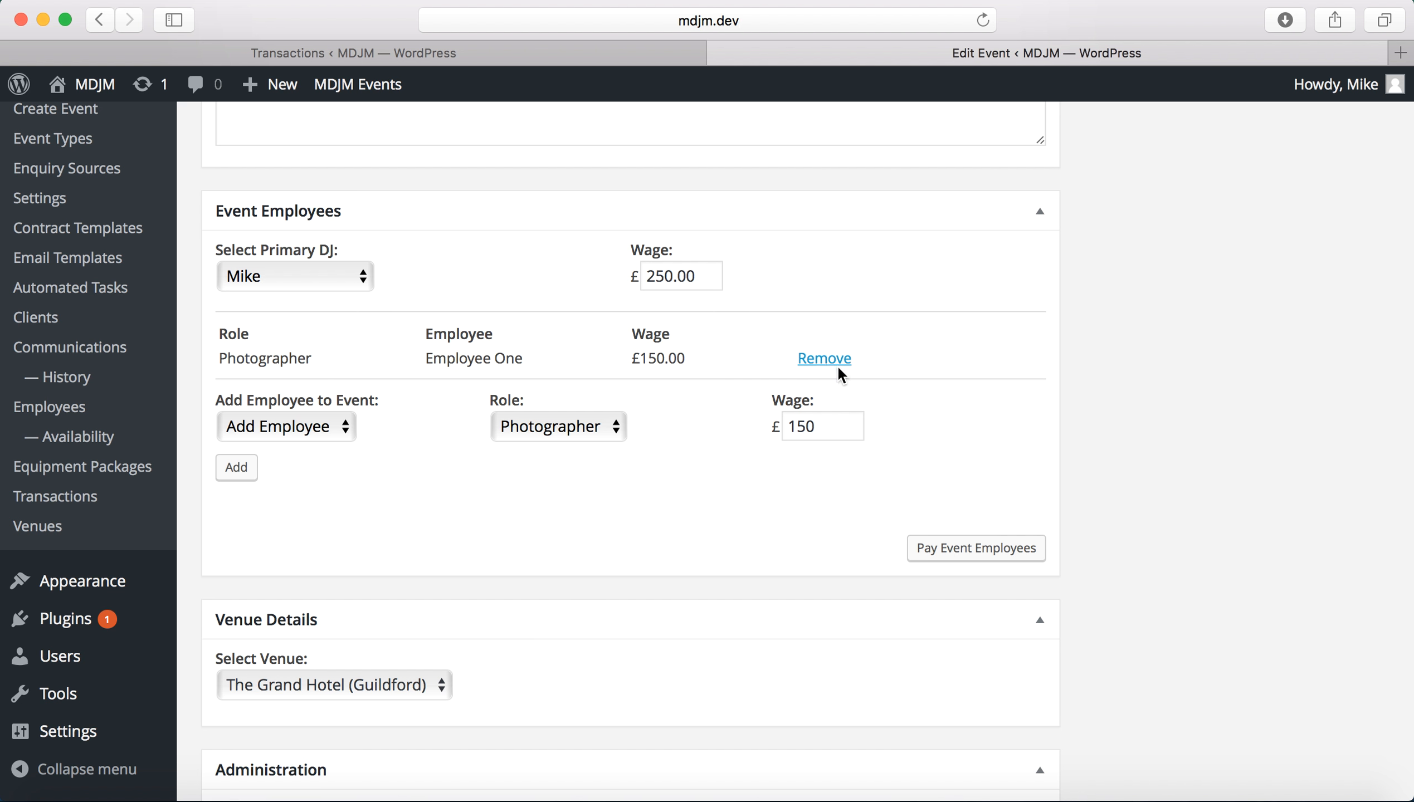
View the available event status options without changing the status, and recheck the statuses in the transactions list
{"action": "scroll", "coordinate": [1122, 416], "scroll_direction": "up", "scroll_amount": 15}
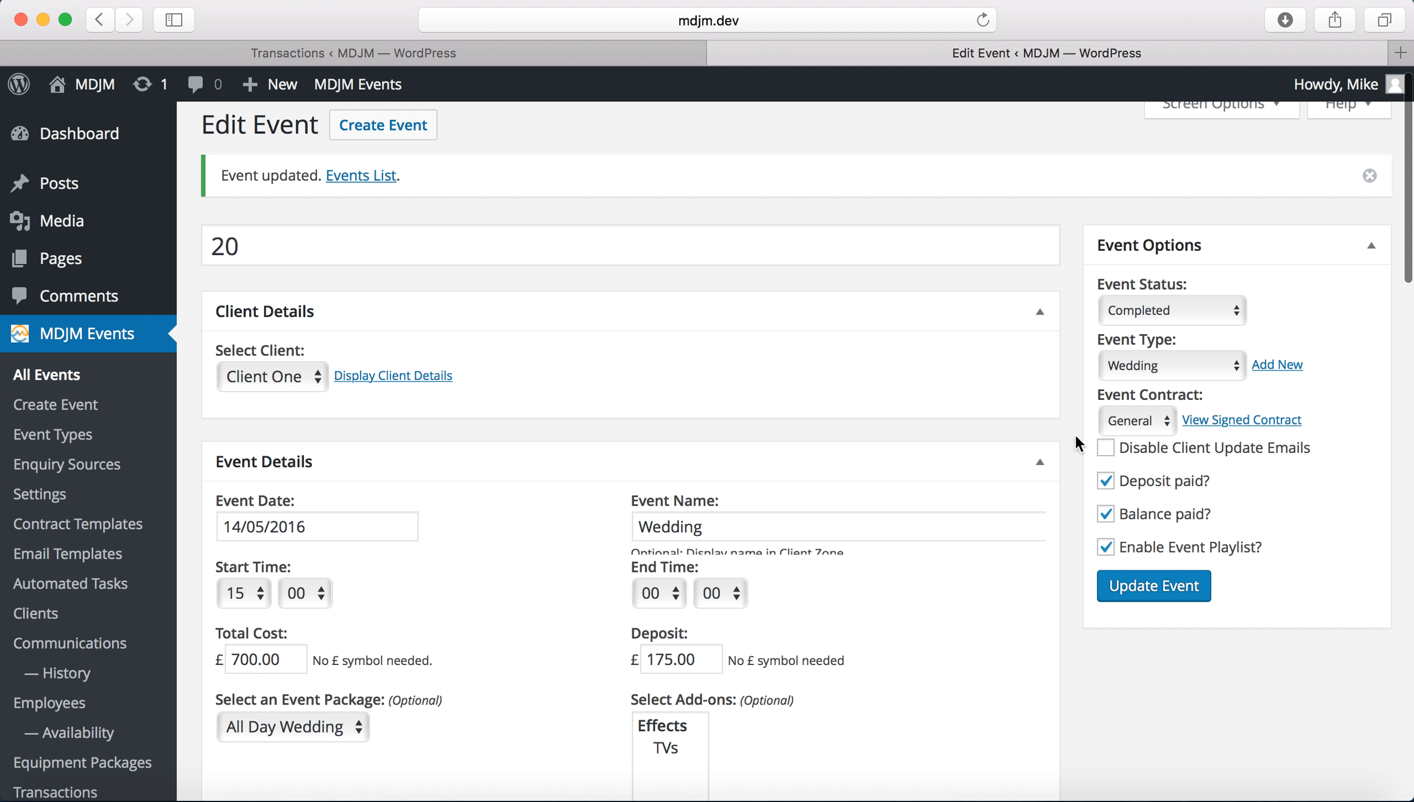
{"action": "left_click", "coordinate": [1132, 314]}
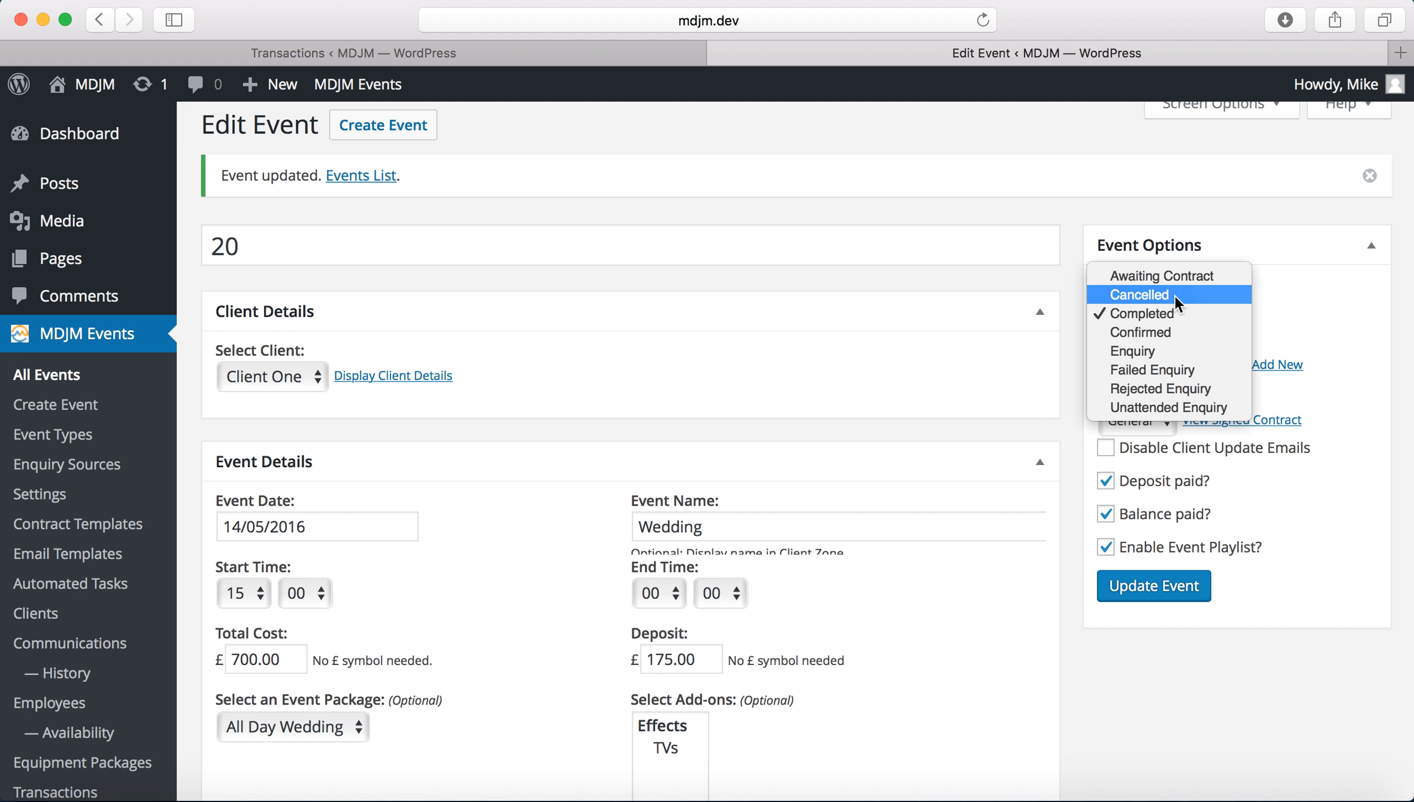
{"action": "left_click", "coordinate": [1269, 742]}
{"action": "left_click", "coordinate": [649, 60]}
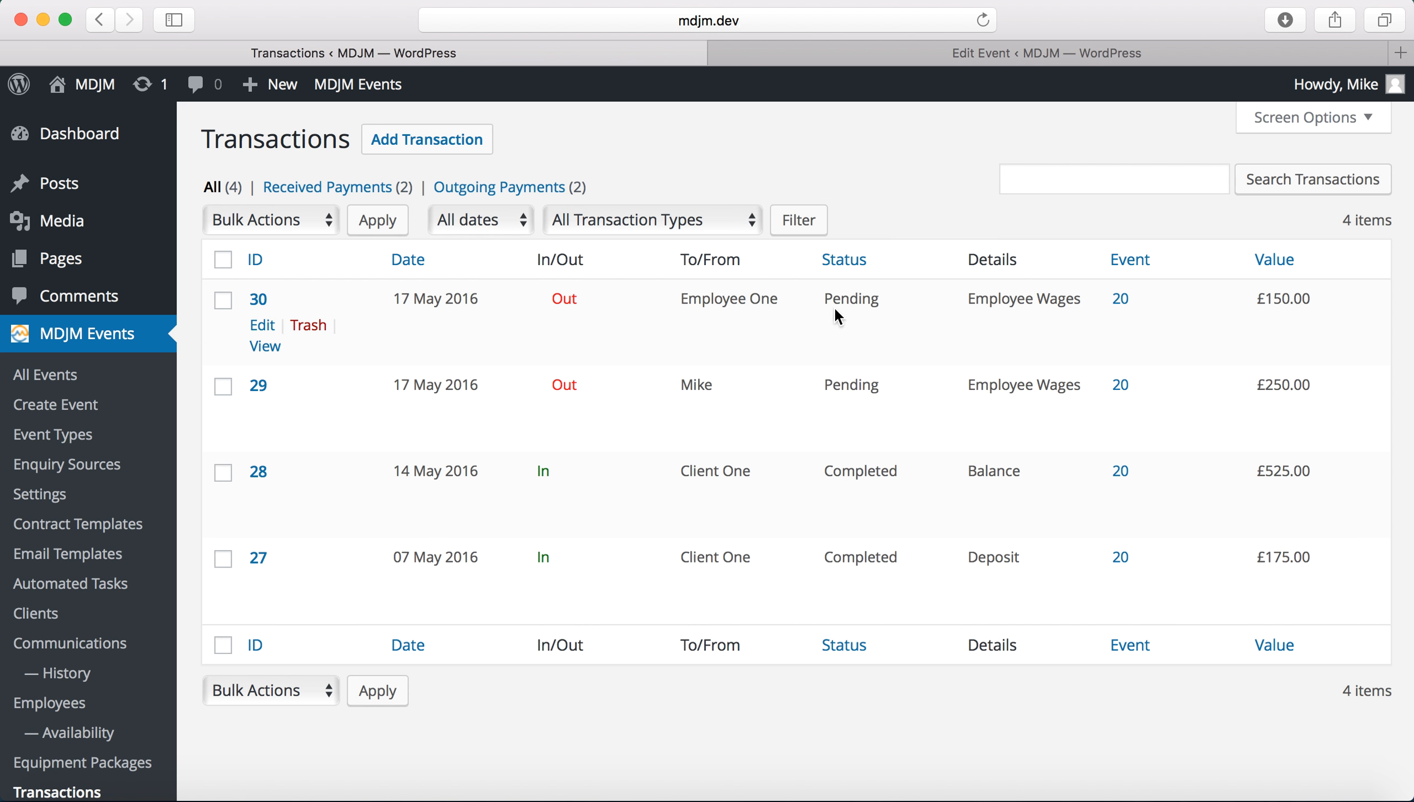
{"action": "left_click", "coordinate": [876, 53]}
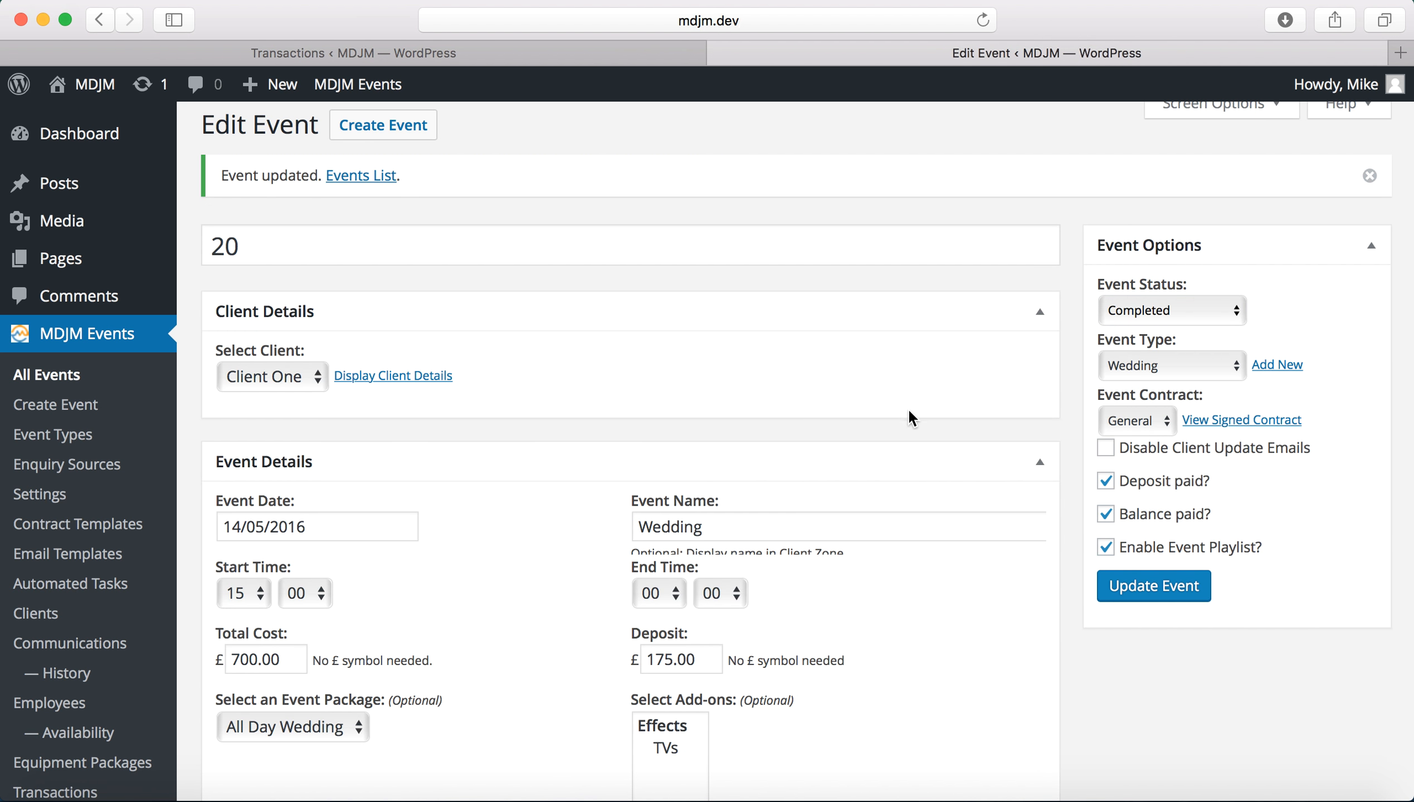
Pay all employees assigned to the wedding event and review their payment status in the event employees section
{"action": "scroll", "coordinate": [953, 637], "scroll_direction": "down", "scroll_amount": 5}
{"action": "scroll", "coordinate": [954, 637], "scroll_direction": "down", "scroll_amount": 5}
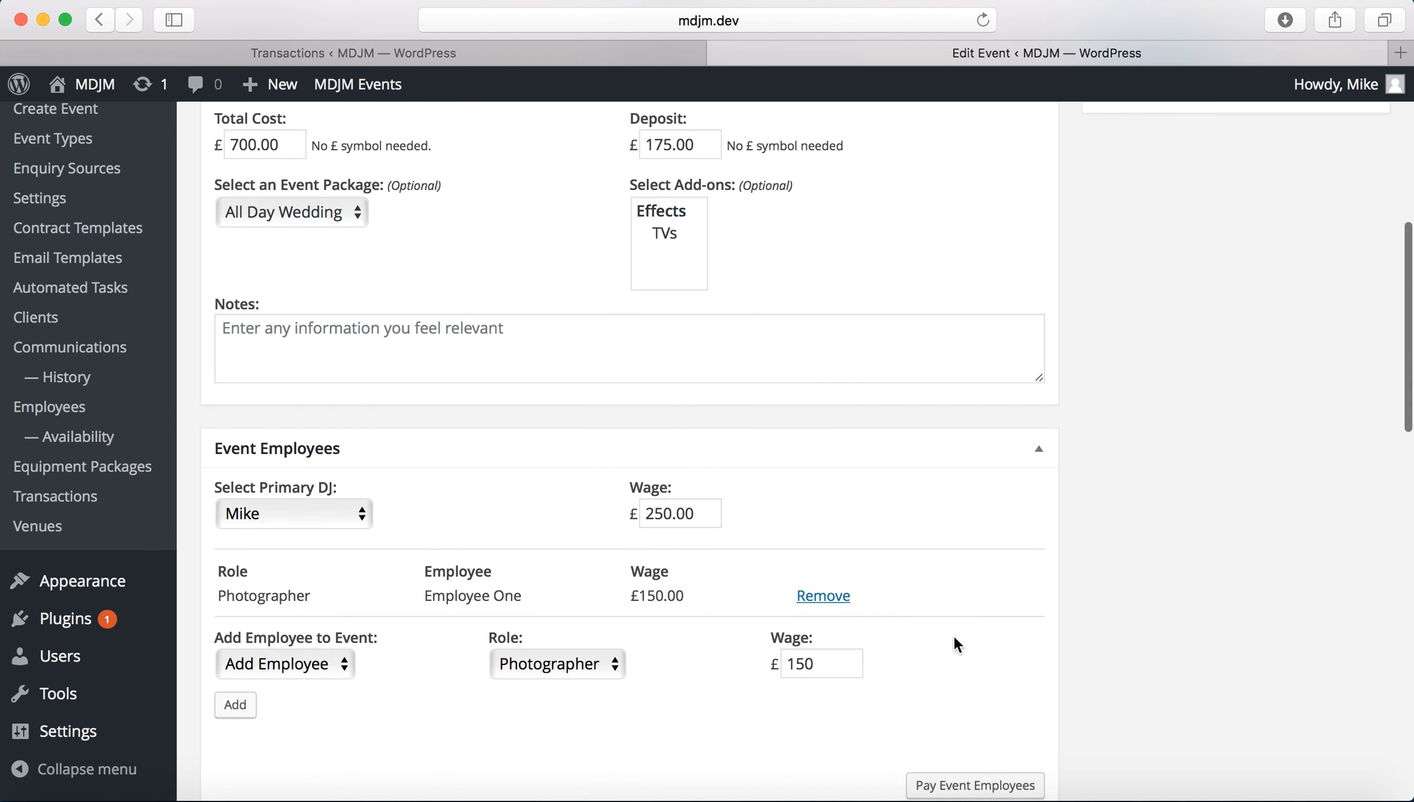
{"action": "scroll", "coordinate": [954, 636], "scroll_direction": "up", "scroll_amount": 6}
{"action": "scroll", "coordinate": [953, 634], "scroll_direction": "up", "scroll_amount": 5}
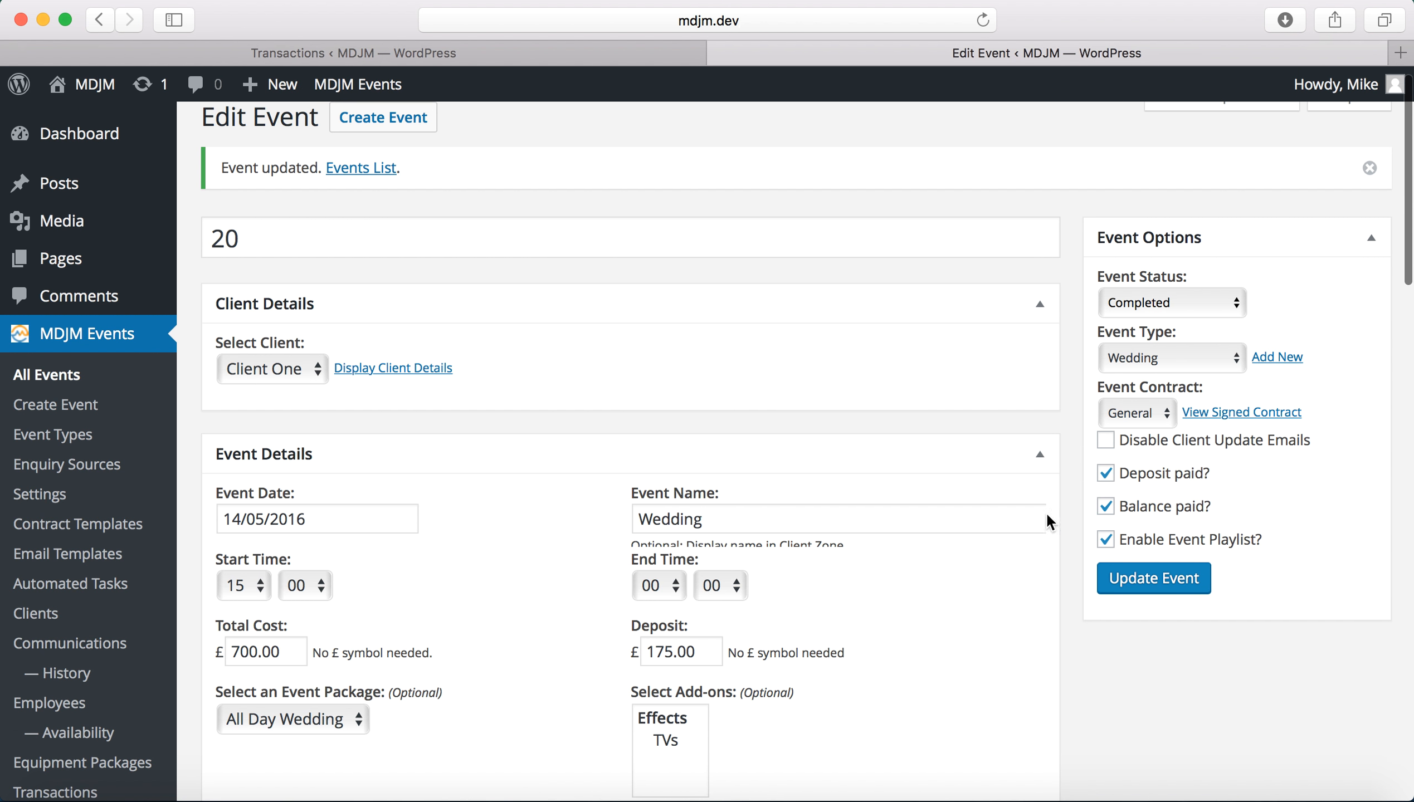
{"action": "scroll", "coordinate": [1026, 611], "scroll_direction": "down", "scroll_amount": 8}
{"action": "scroll", "coordinate": [1026, 611], "scroll_direction": "up", "scroll_amount": 2}
{"action": "scroll", "coordinate": [1029, 616], "scroll_direction": "down", "scroll_amount": 4}
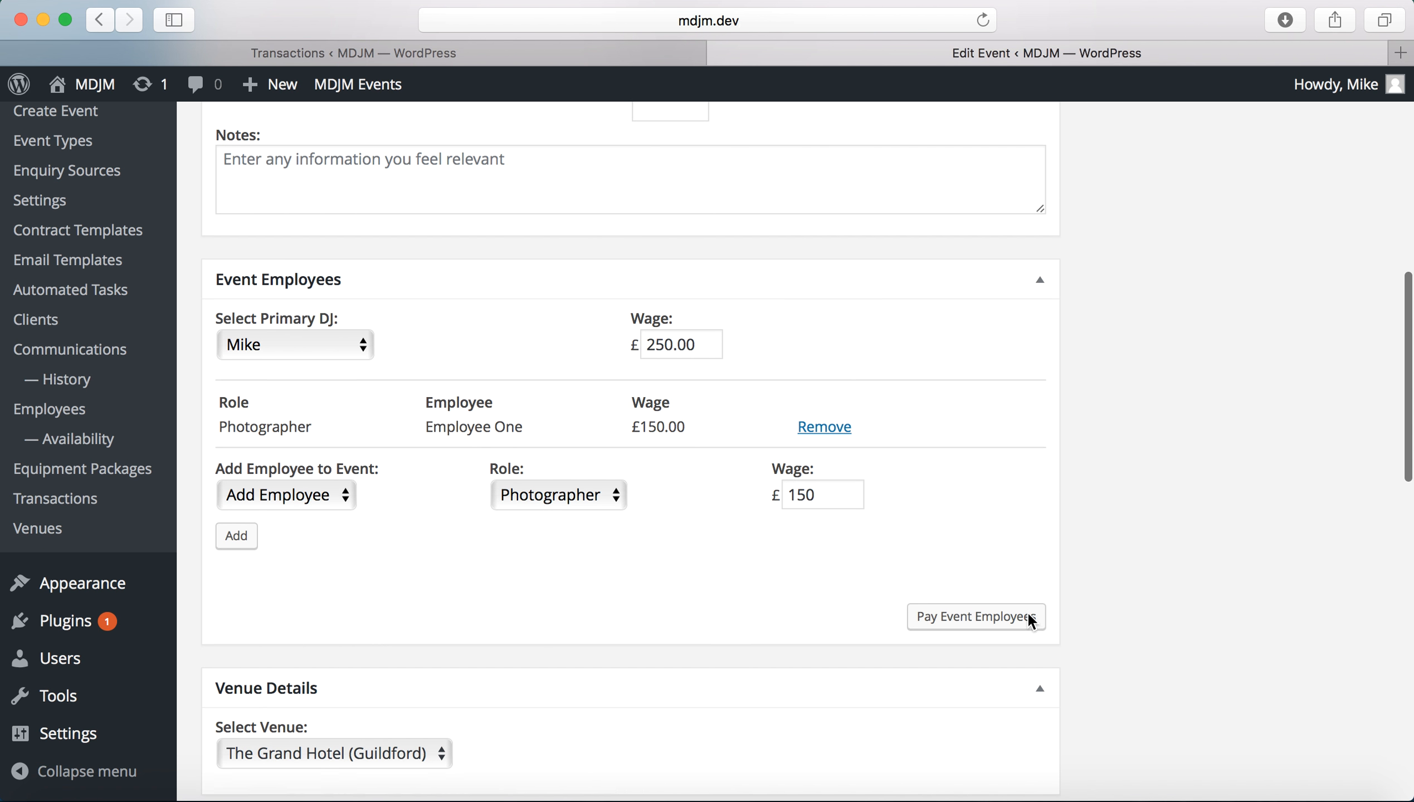
{"action": "left_click", "coordinate": [954, 629]}
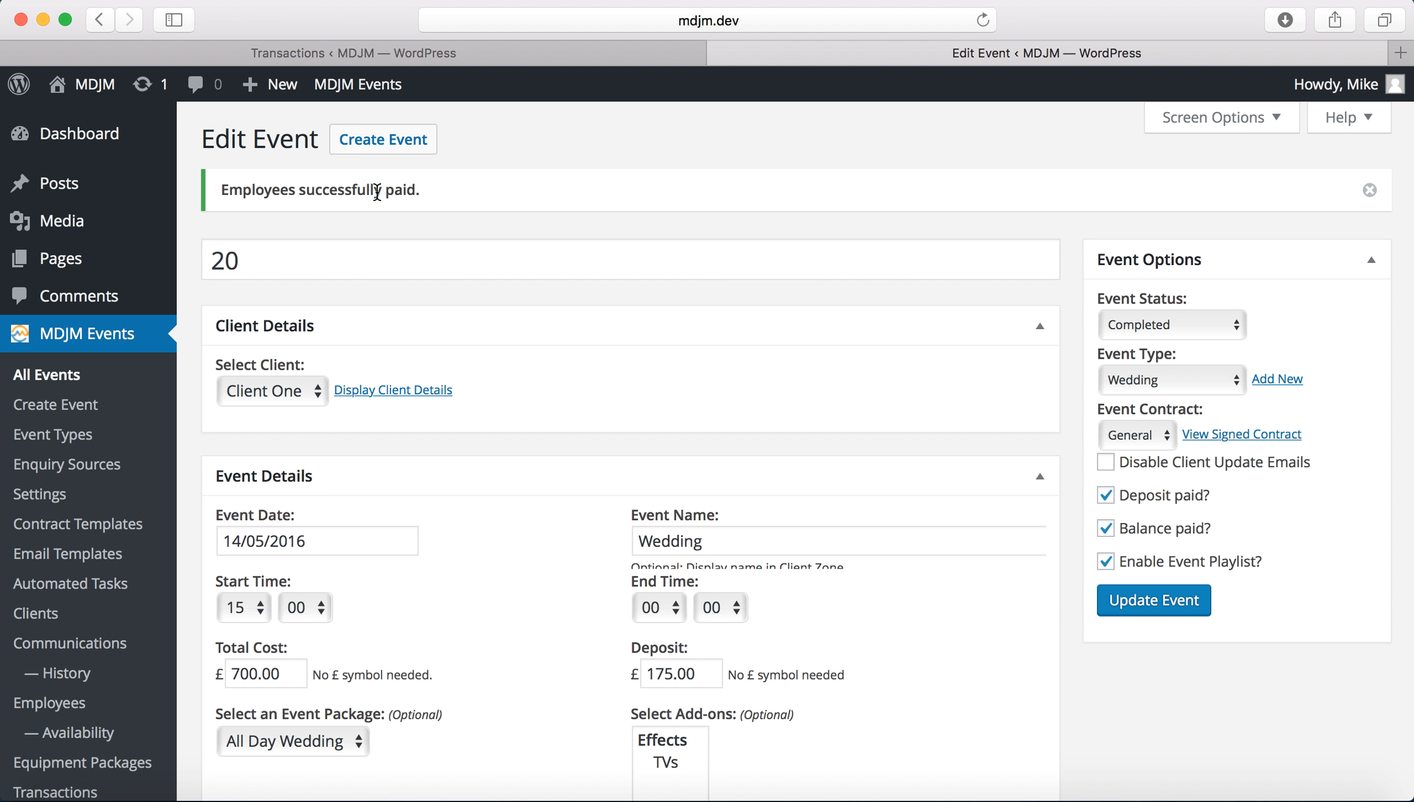
{"action": "scroll", "coordinate": [510, 547], "scroll_direction": "down", "scroll_amount": 10}
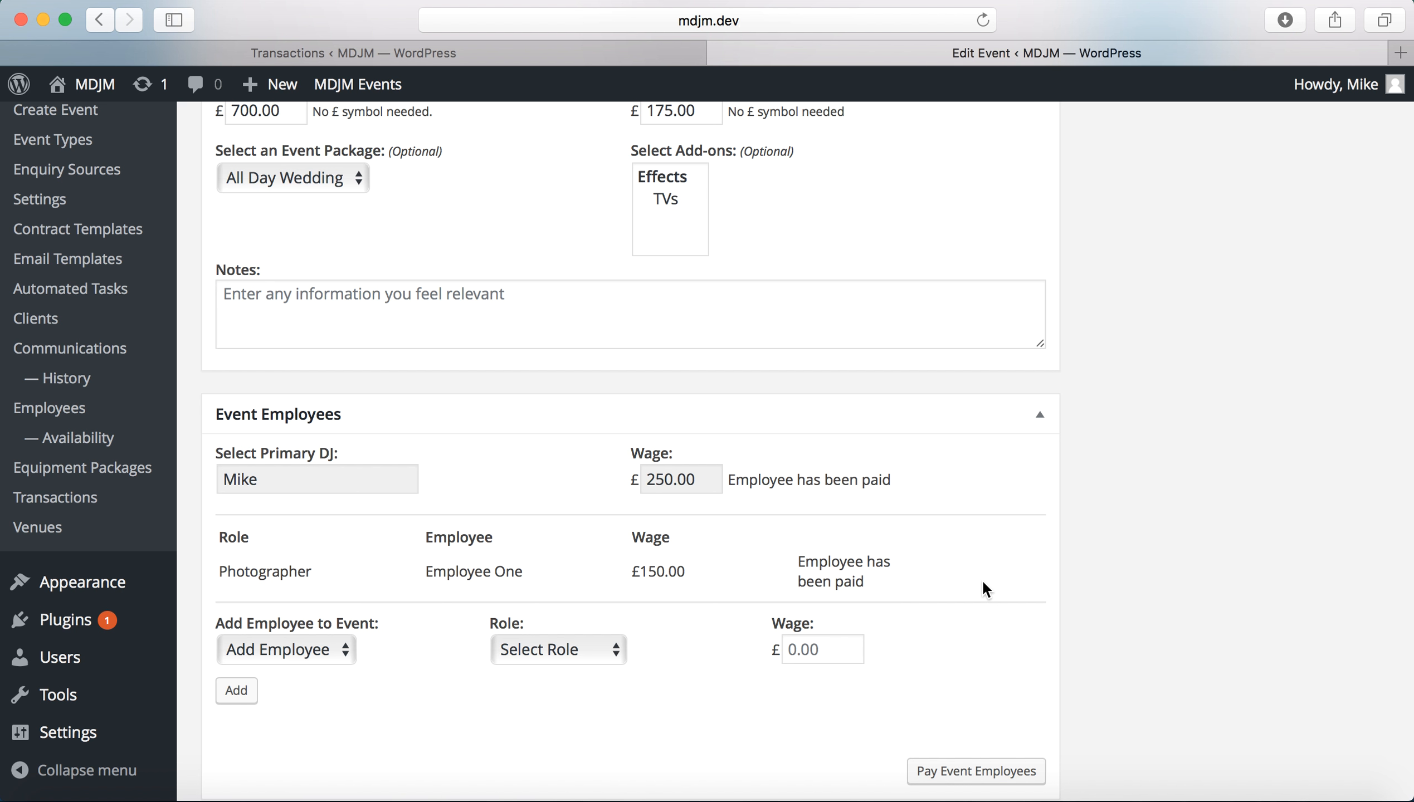
Review the event's recorded transactions and earnings, the add-transaction fields, and the journal entries in the event history
{"action": "scroll", "coordinate": [602, 724], "scroll_direction": "down", "scroll_amount": 10}
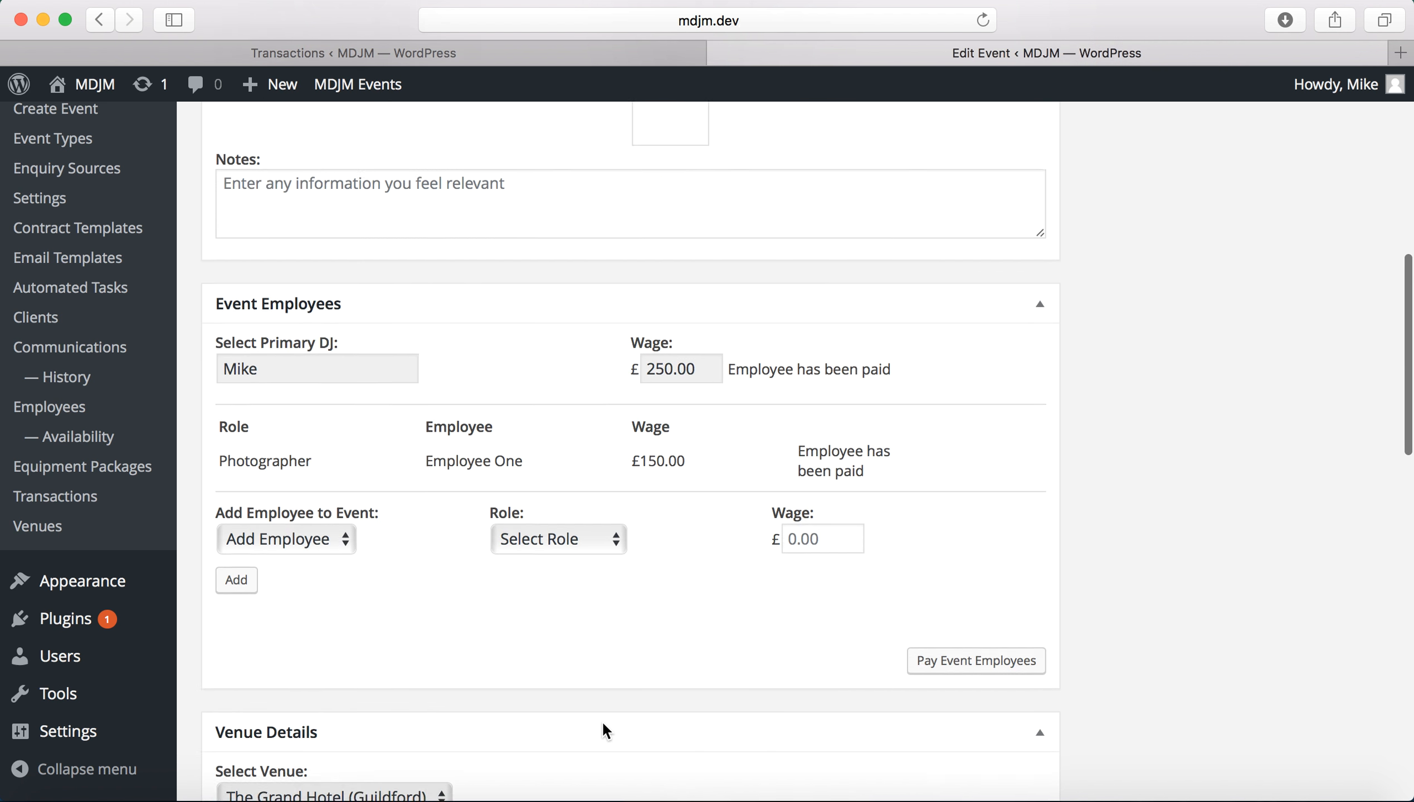
{"action": "scroll", "coordinate": [603, 726], "scroll_direction": "down", "scroll_amount": 8}
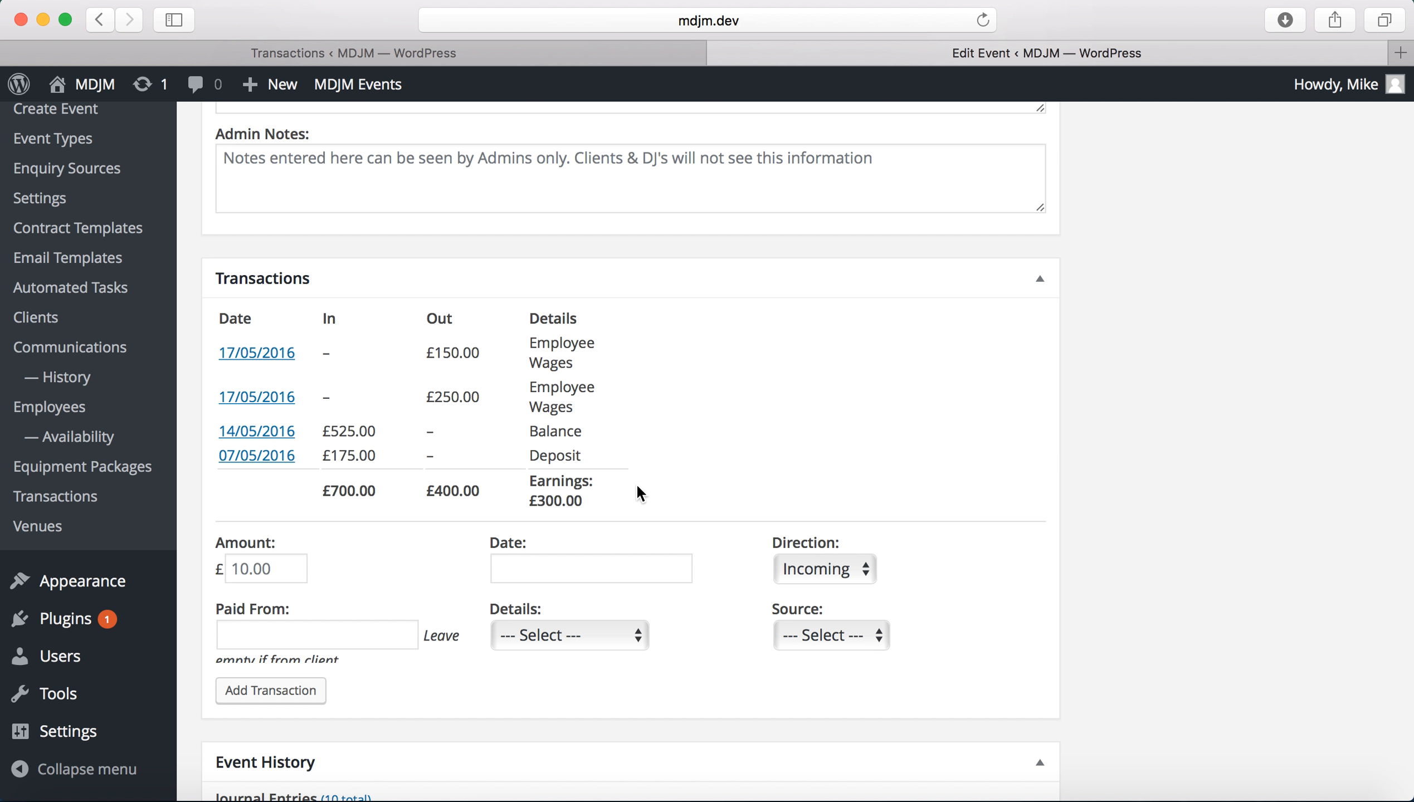
{"action": "scroll", "coordinate": [1042, 662], "scroll_direction": "down", "scroll_amount": 2}
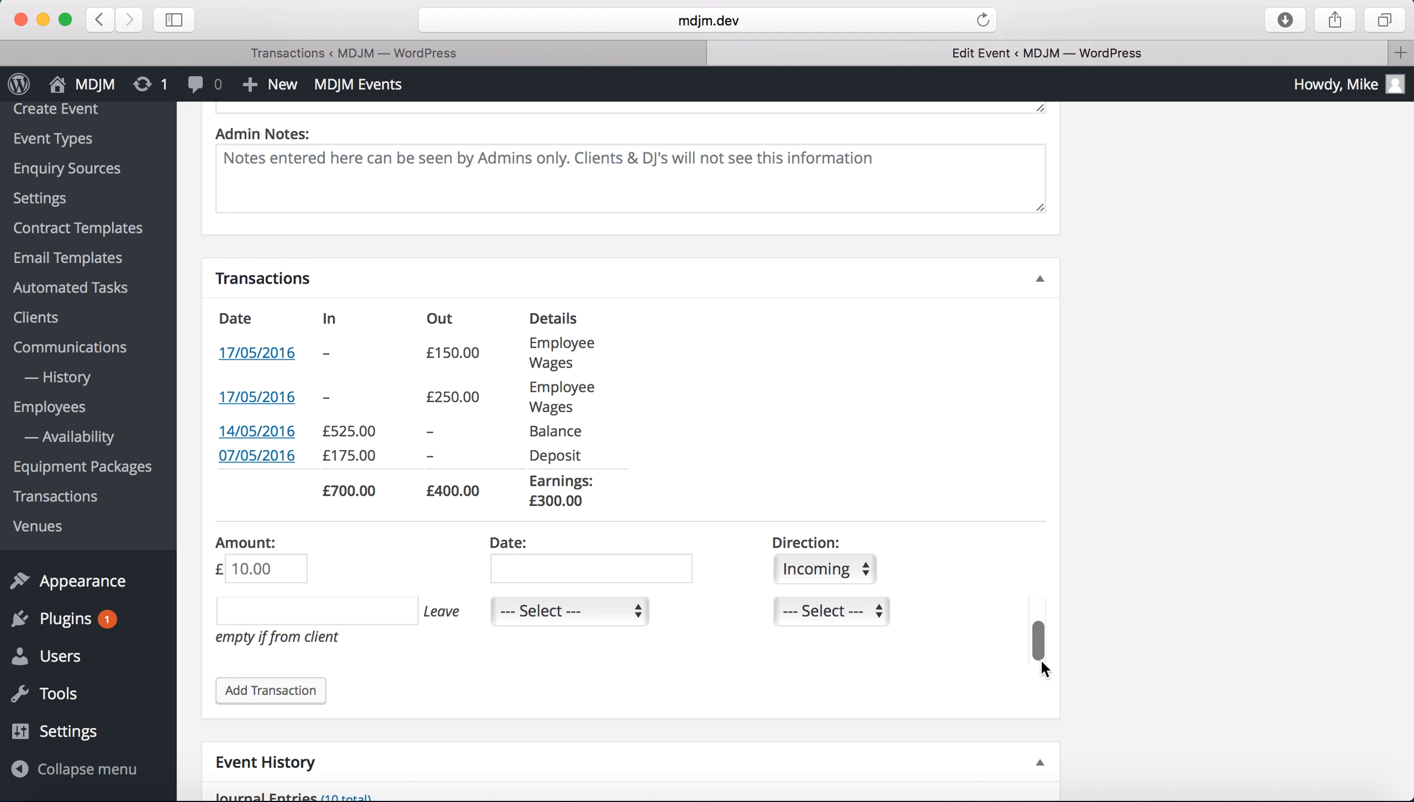
{"action": "scroll", "coordinate": [1188, 735], "scroll_direction": "down", "scroll_amount": 2}
{"action": "scroll", "coordinate": [1187, 732], "scroll_direction": "down", "scroll_amount": 3}
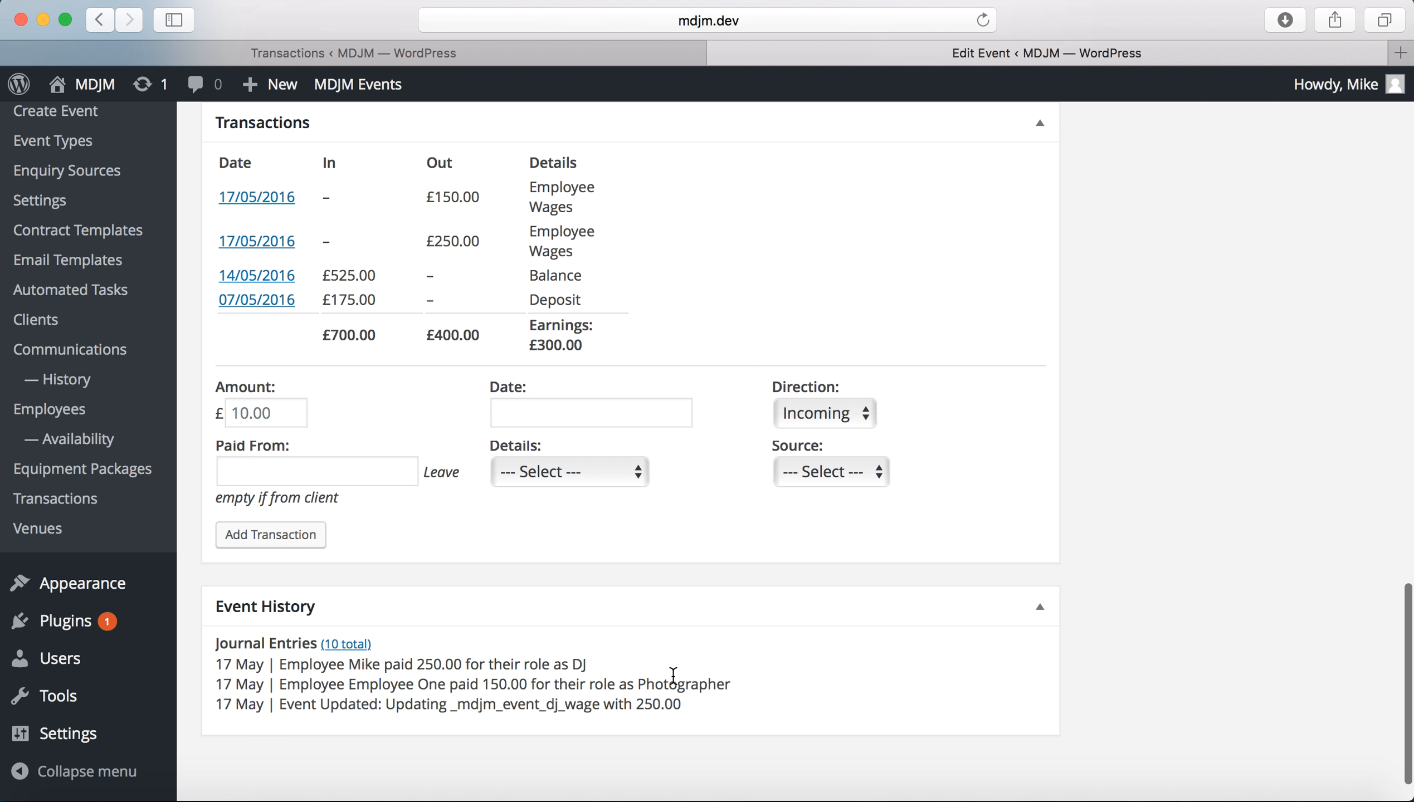
Return to the transactions list and reload it with all transactions to check the status of the employee wage payments
{"action": "scroll", "coordinate": [1196, 488], "scroll_direction": "up", "scroll_amount": 15}
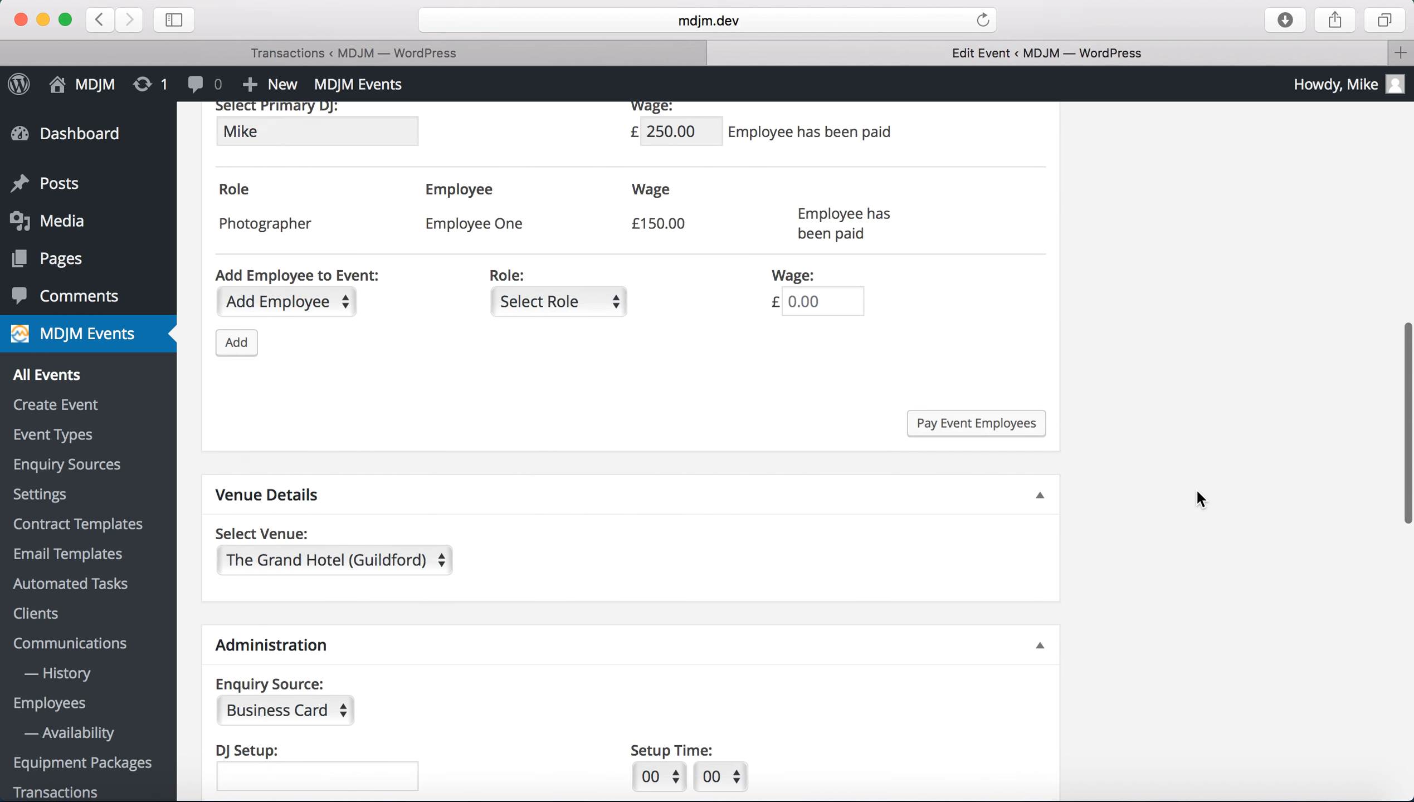
{"action": "left_click", "coordinate": [552, 53]}
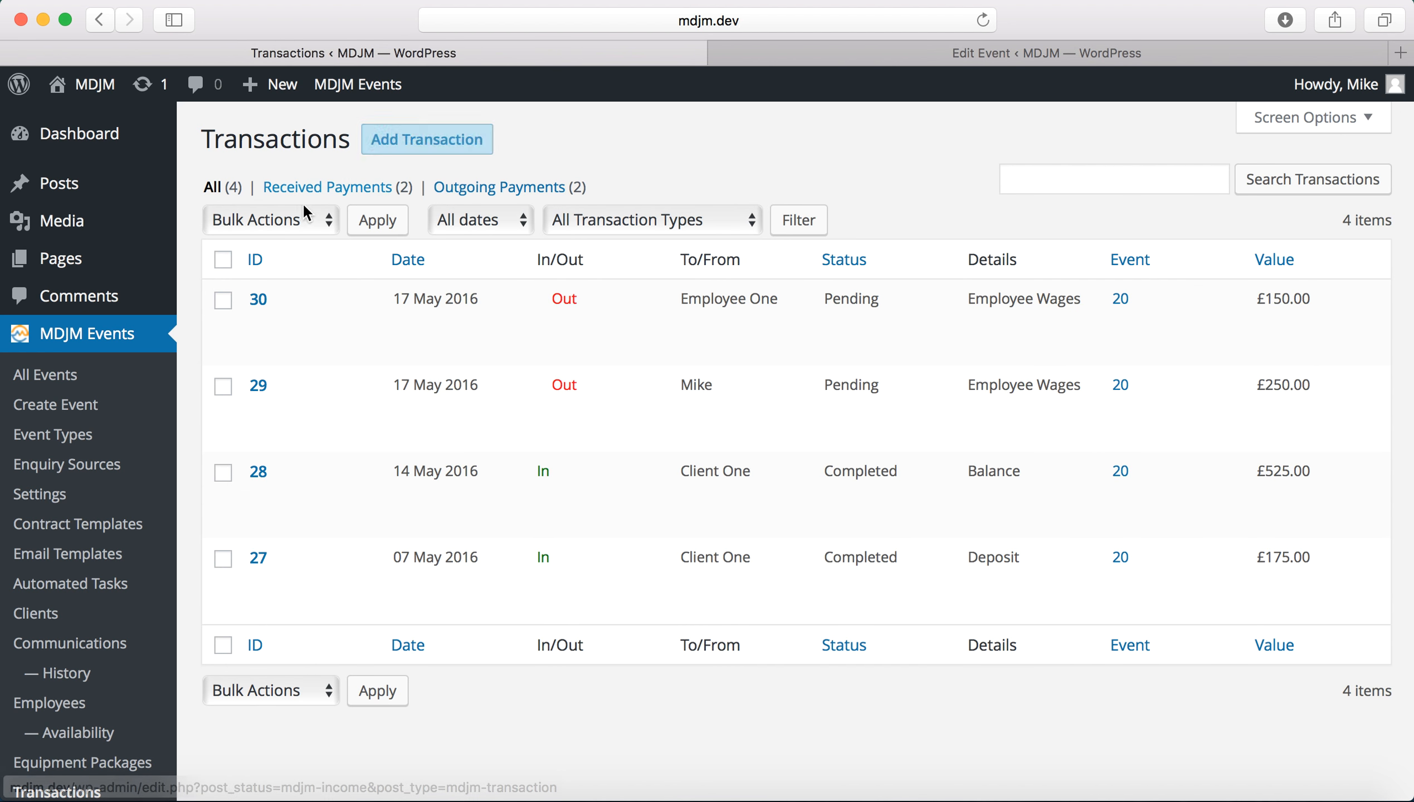
{"action": "left_click", "coordinate": [216, 190]}
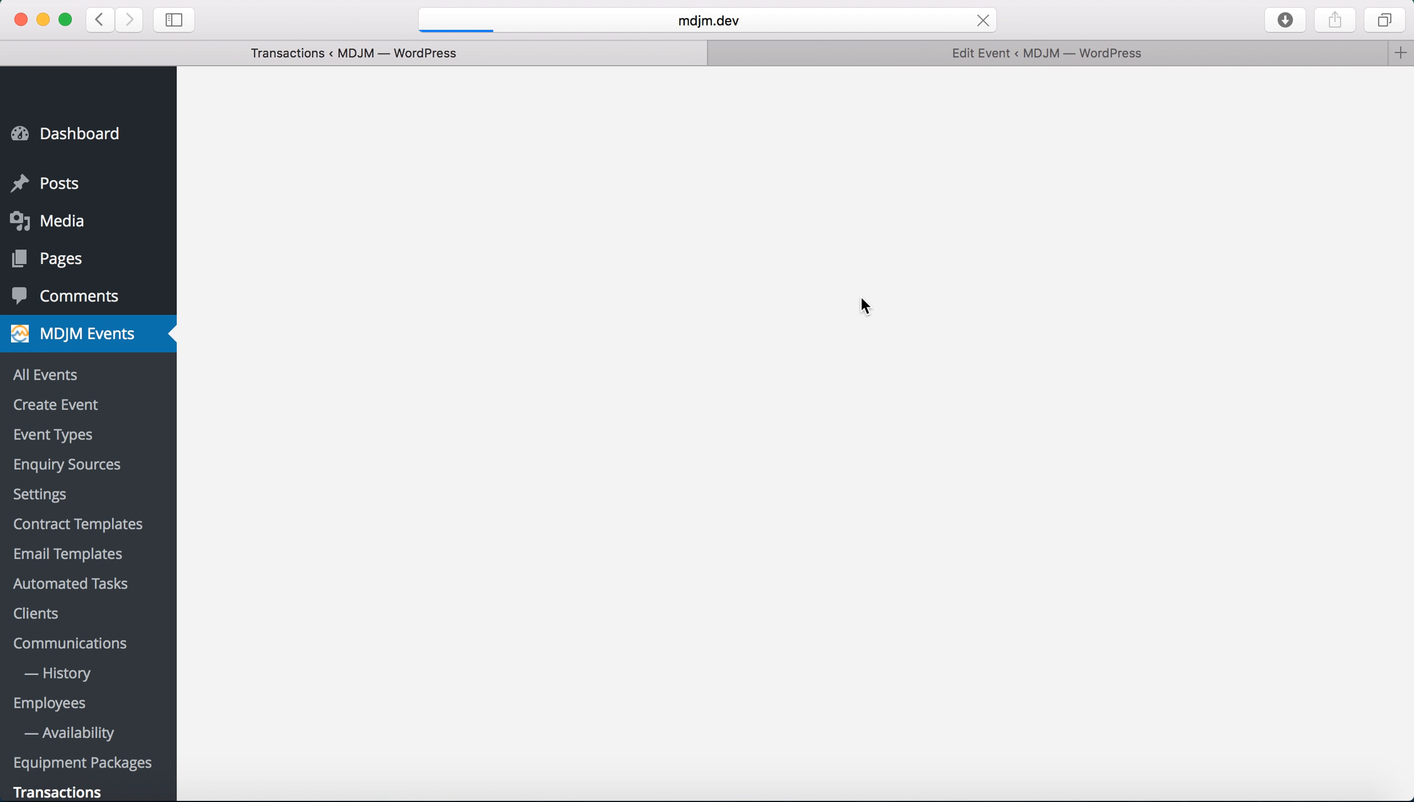